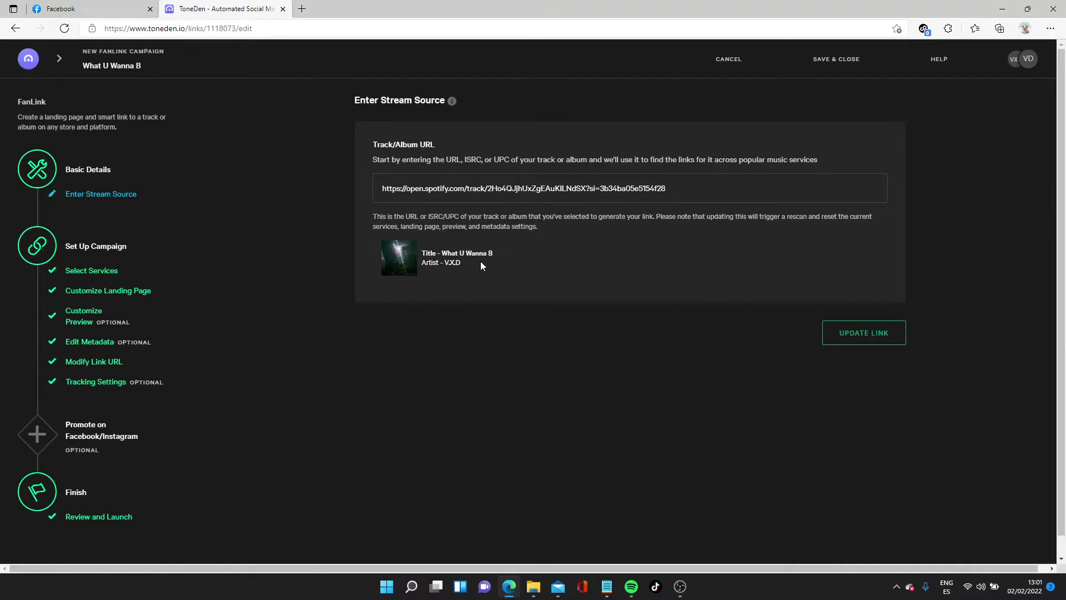
Show the FanLink's streaming services and confirm Spotify, Apple Music, iTunes and Beatport are visible.
left_click(93, 270)
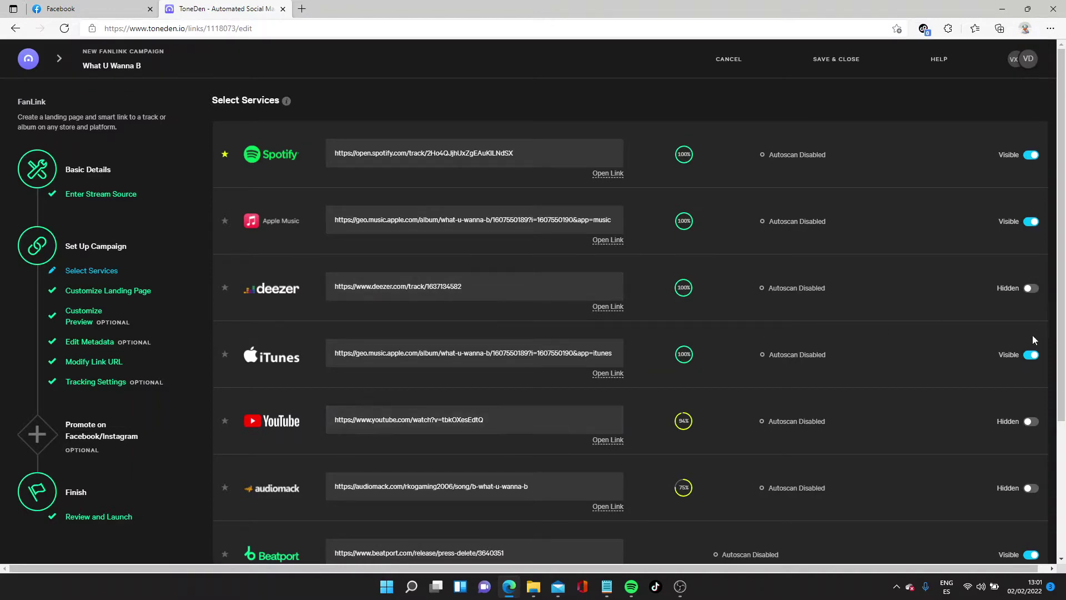
scroll(685, 404, "down", 3)
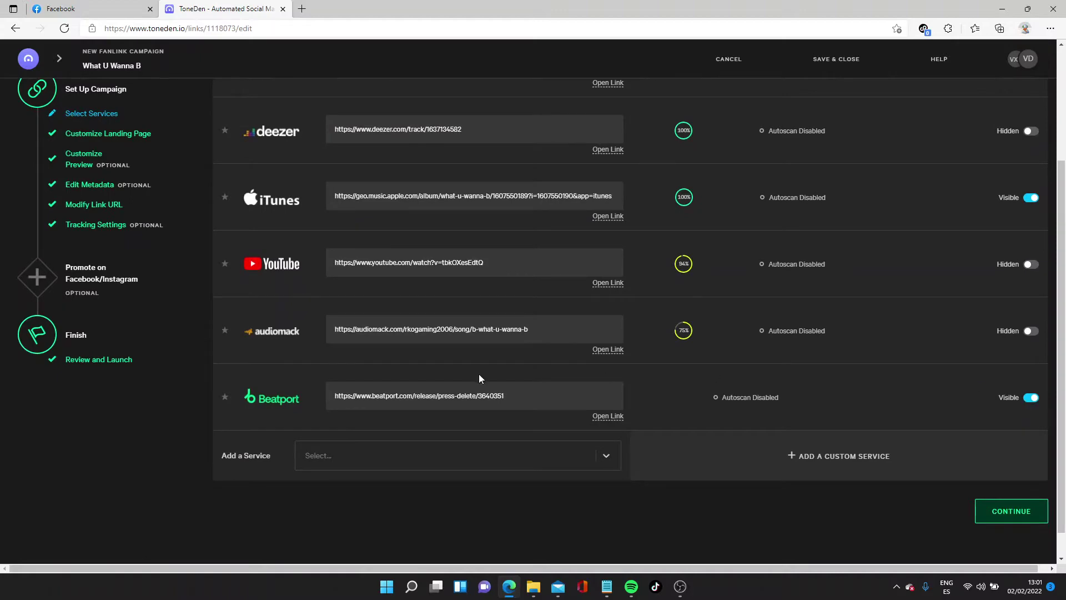
scroll(476, 375, "down", 1)
scroll(480, 376, "up", 1)
scroll(481, 376, "up", 1)
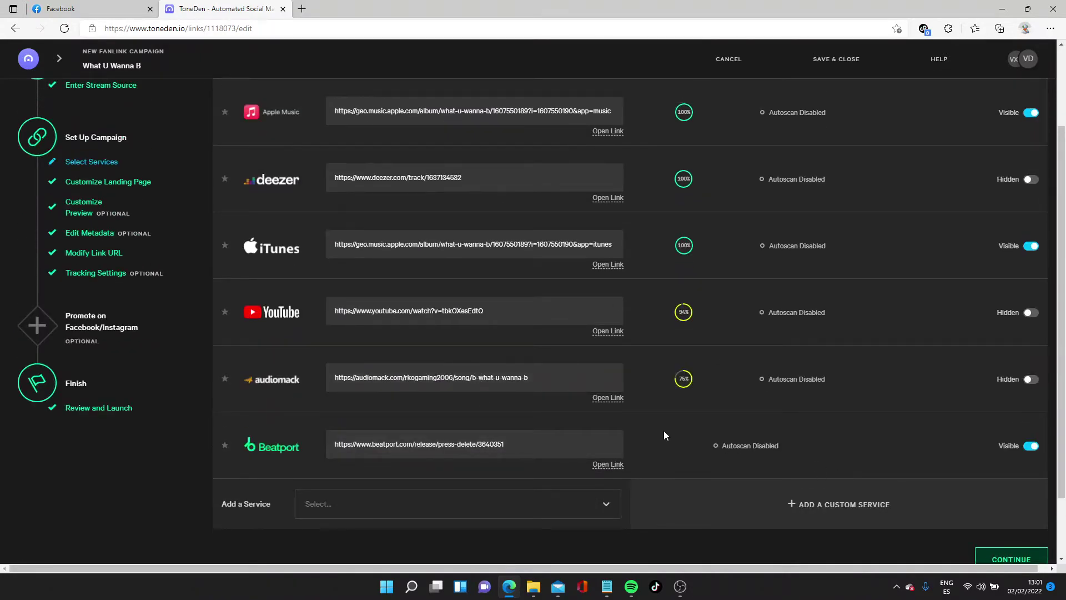
scroll(664, 434, "up", 2)
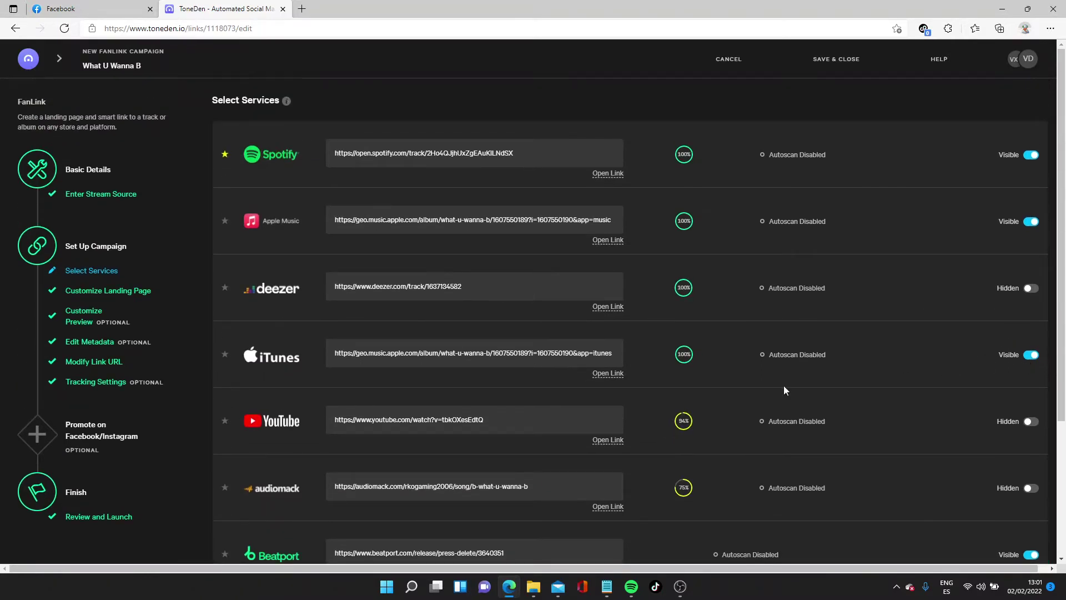
scroll(496, 425, "down", 2)
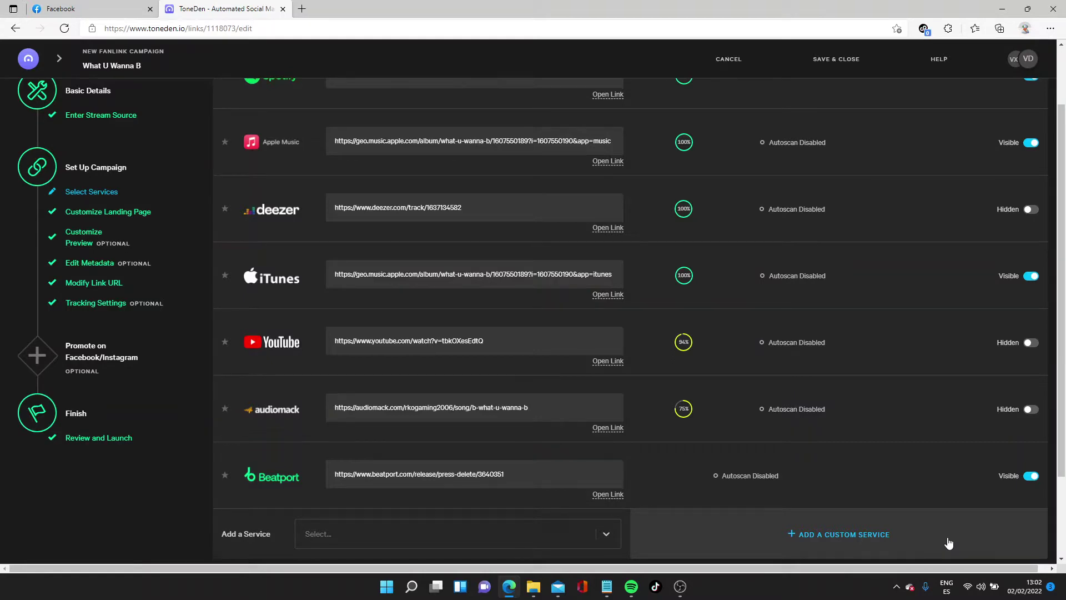
scroll(948, 543, "up", 2)
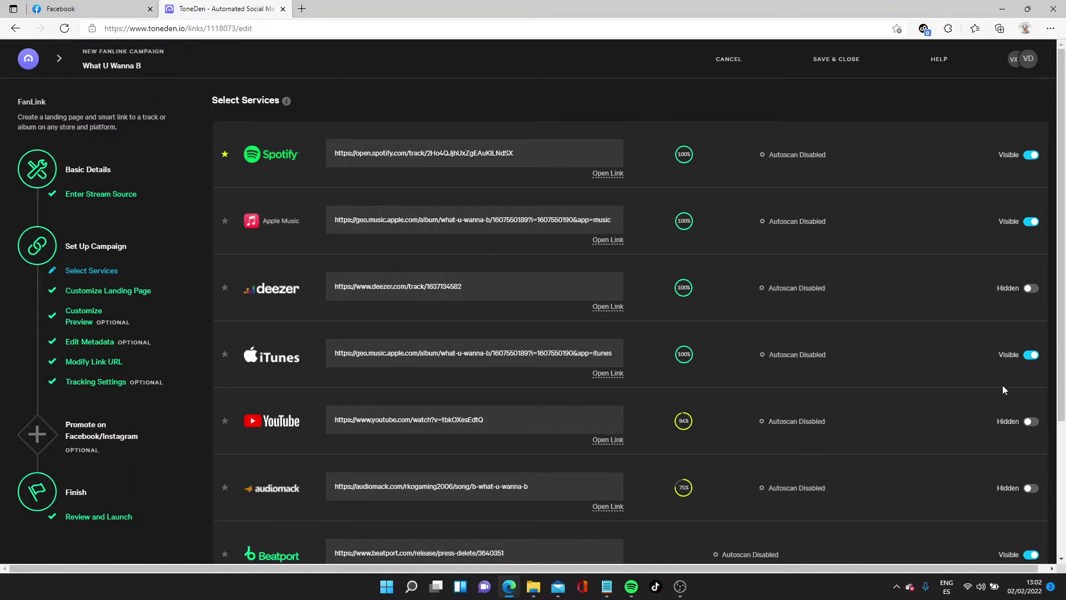
scroll(894, 457, "down", 3)
Skip unchanged past the 'What U Wanna B' landing page and preview steps to Edit Metadata.
left_click(977, 502)
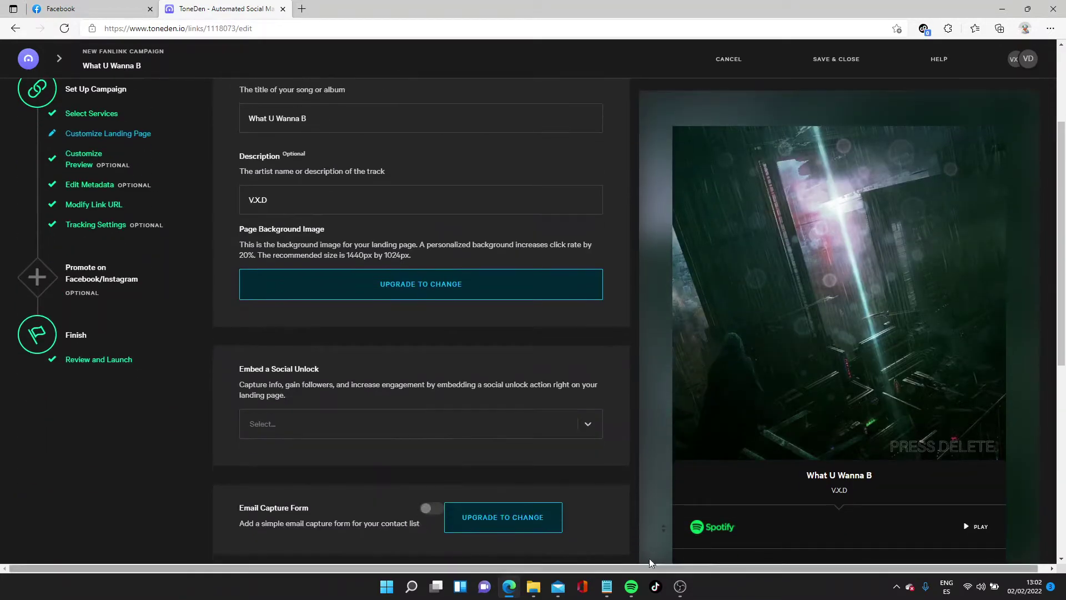
scroll(952, 385, "up", 3)
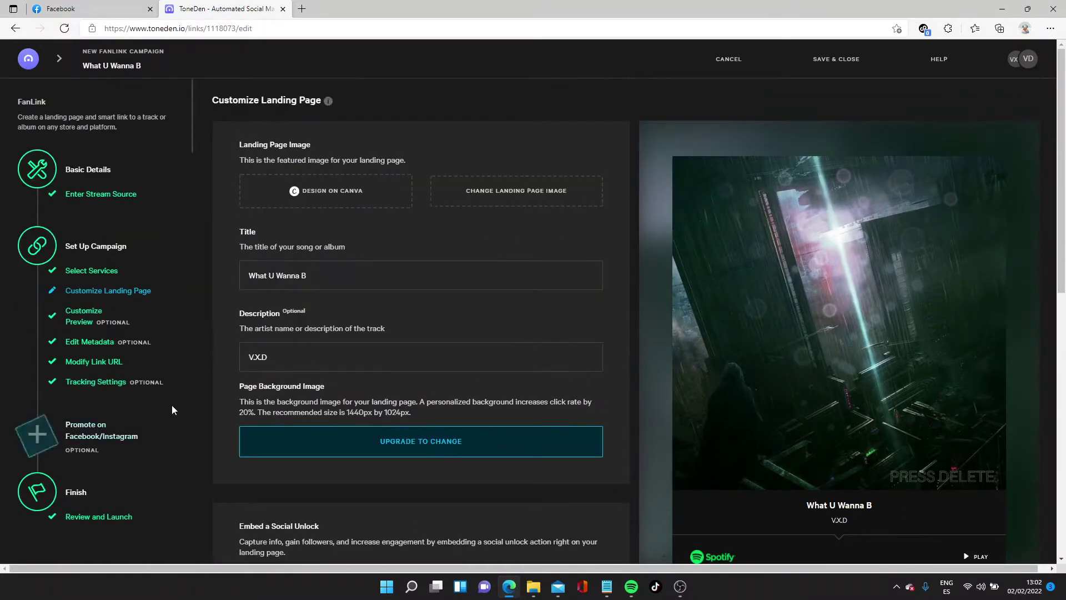
left_click(84, 314)
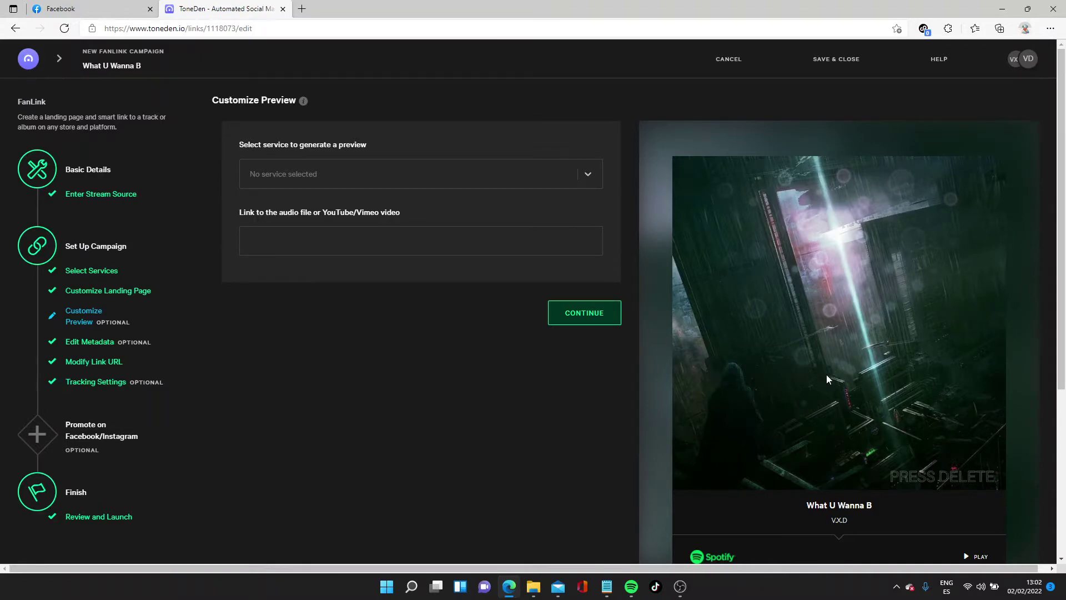
scroll(788, 396, "down", 4)
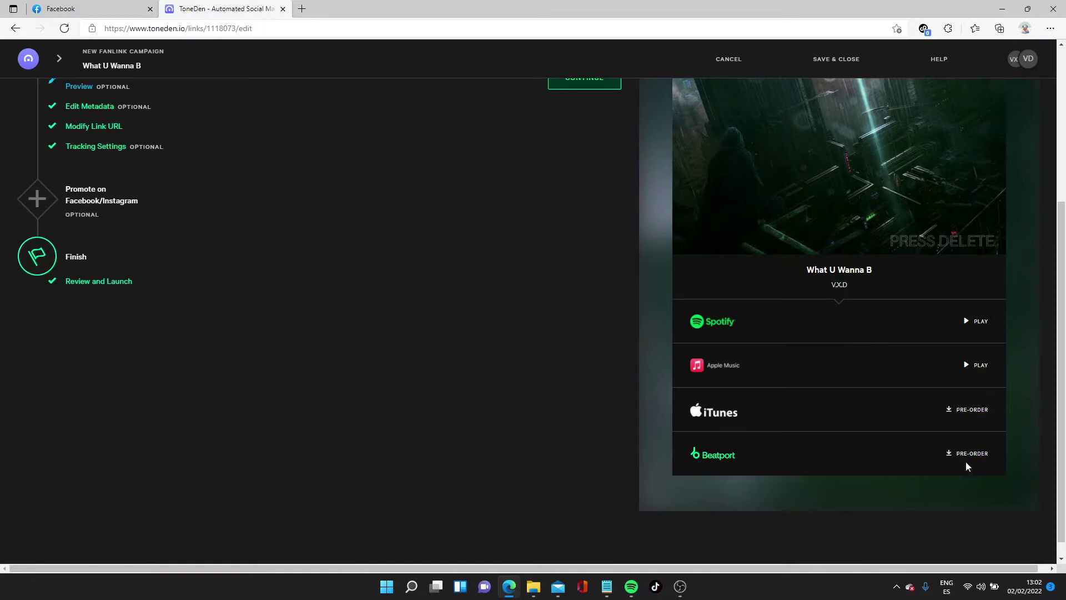
scroll(868, 331, "up", 5)
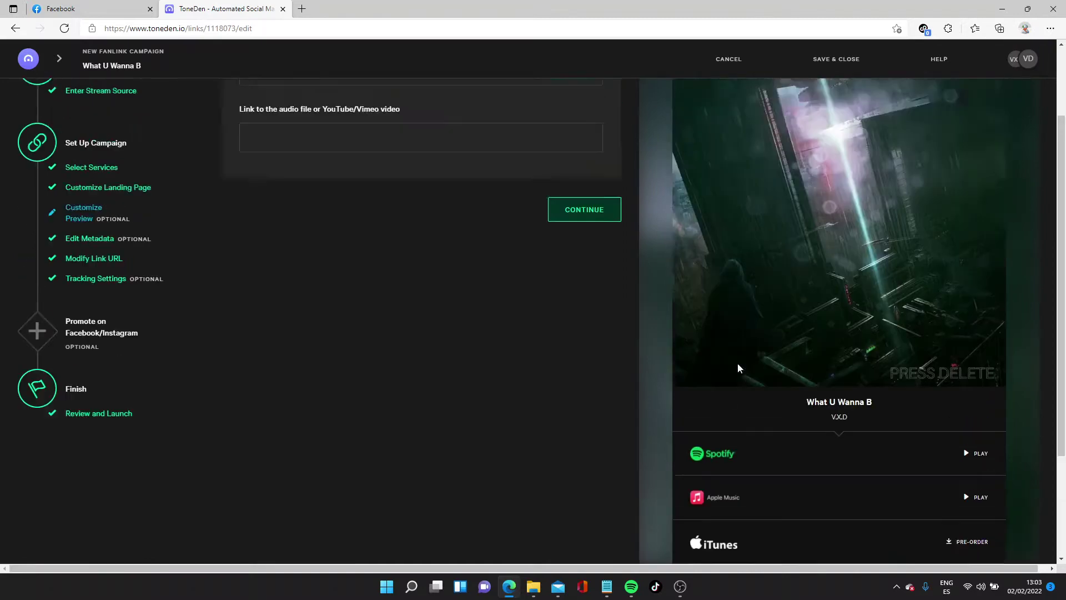
left_click(133, 342)
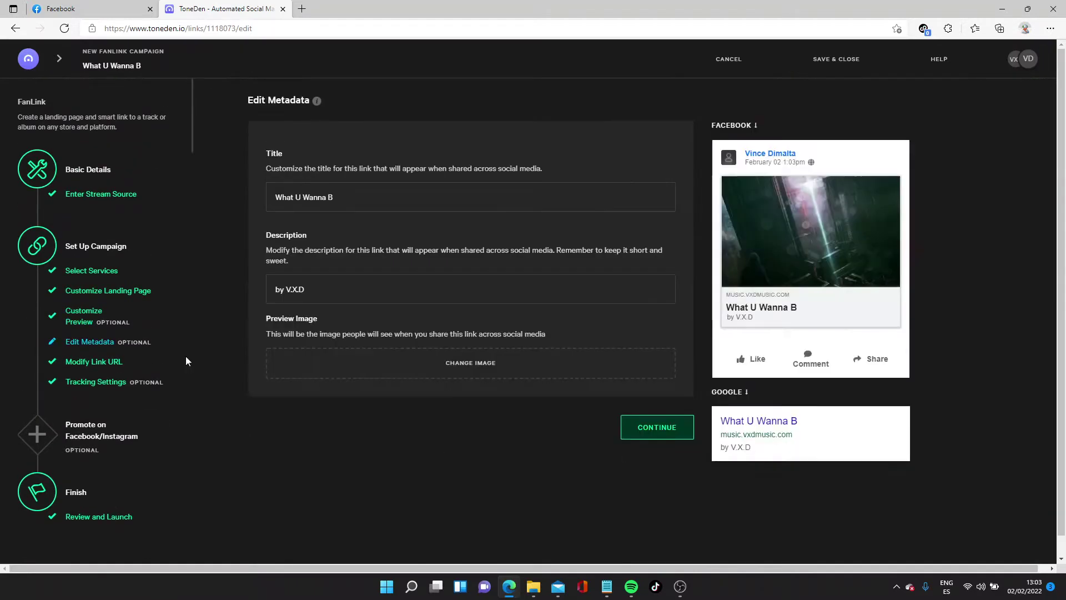
Review the Link URL settings: path whatUwannaB on domain music.vxdmusic.com.
left_click(88, 362)
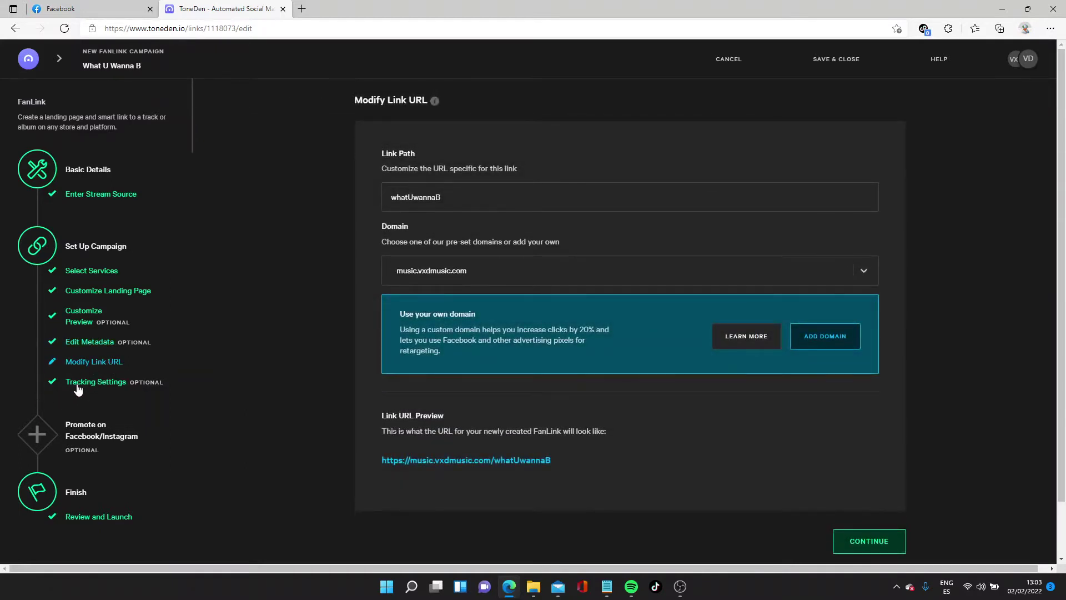
left_click_drag(446, 198, 370, 201)
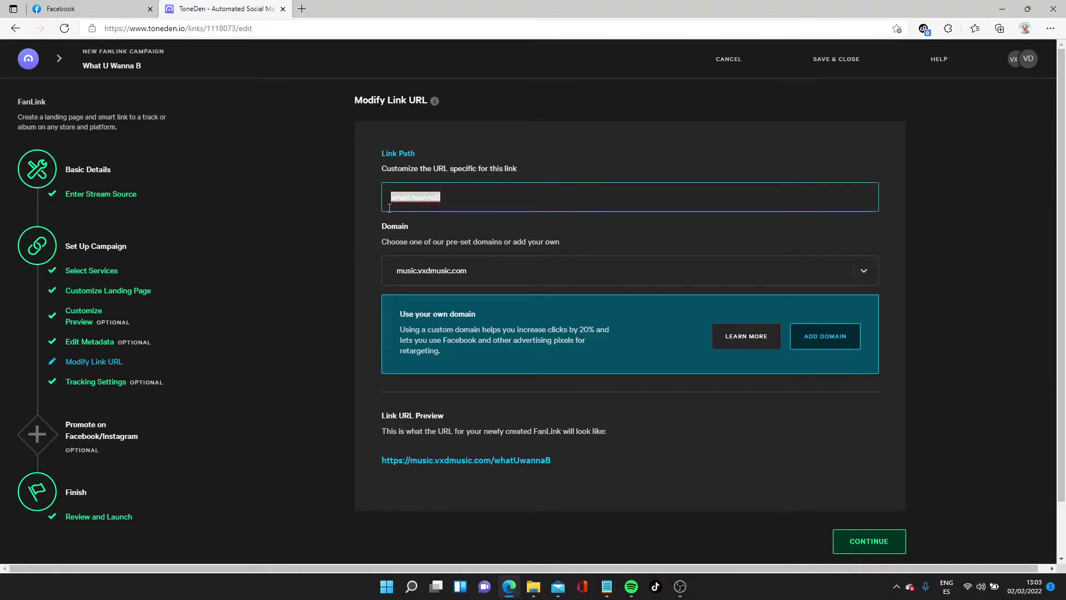
left_click(479, 195)
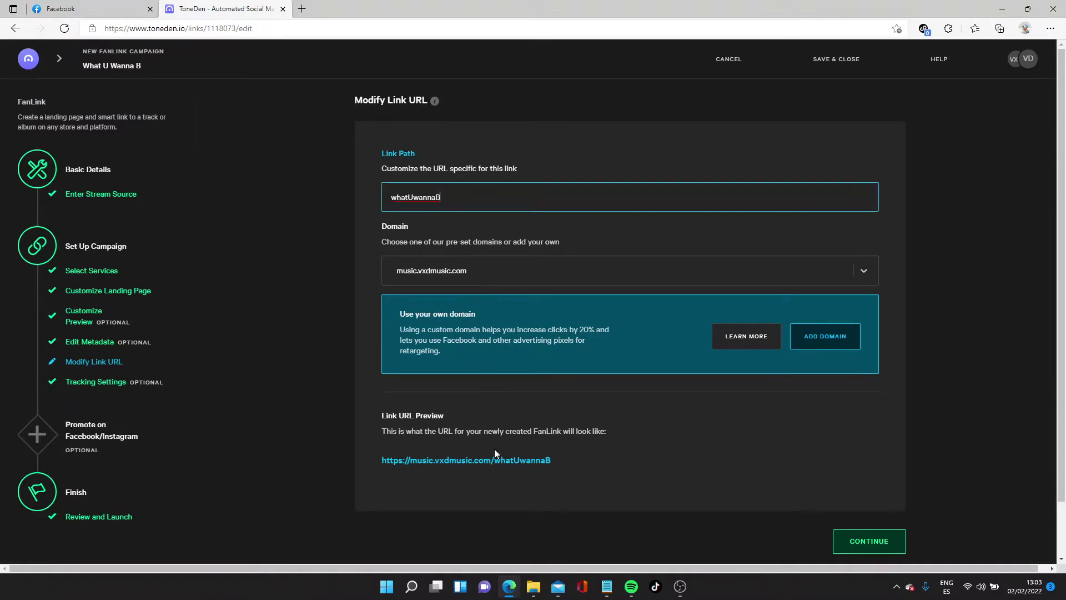
left_click_drag(491, 460, 412, 463)
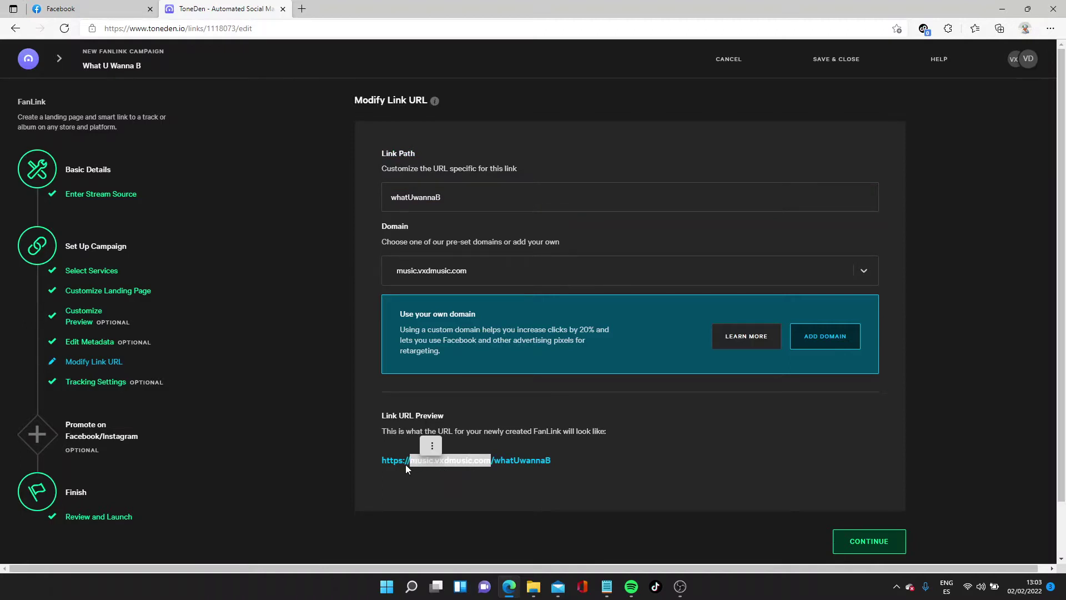
left_click(540, 449)
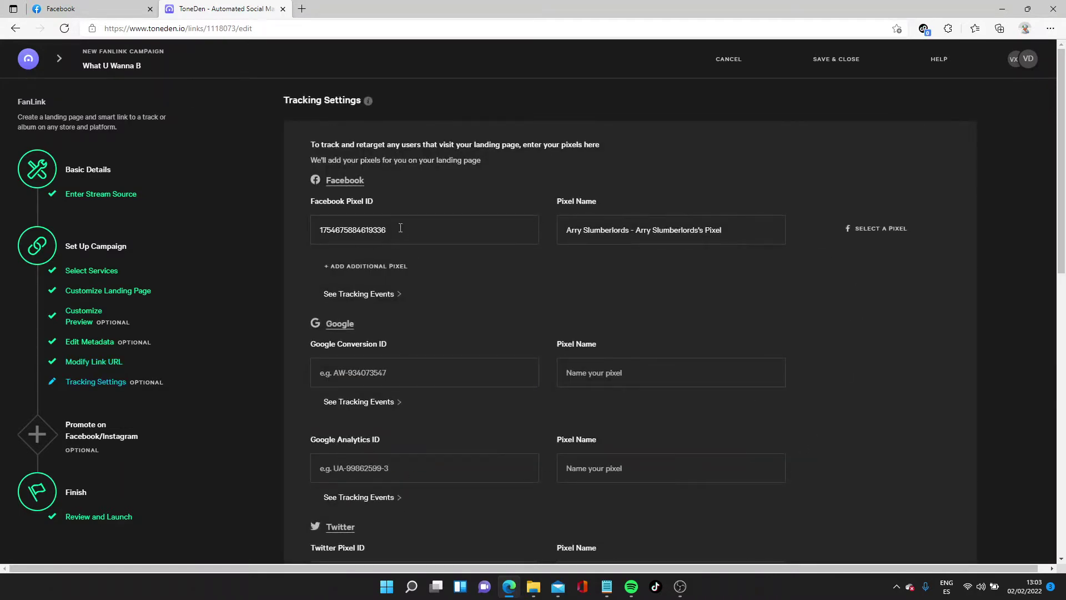
Check the Facebook Pixel ID in Tracking Settings, then go to Review and Launch.
left_click_drag(387, 230, 322, 220)
left_click(431, 224)
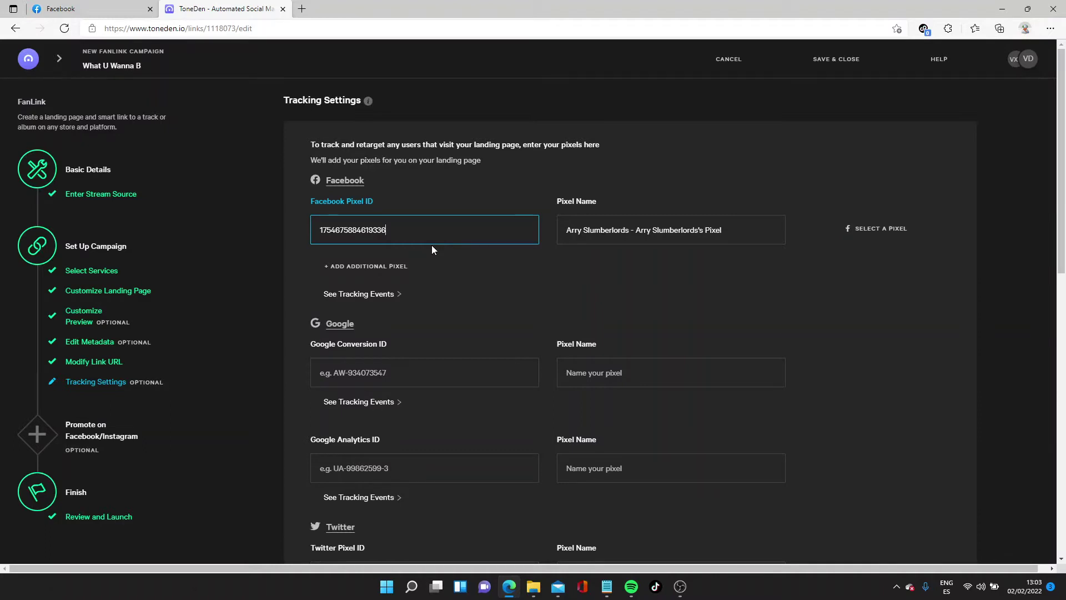
scroll(432, 247, "down", 5)
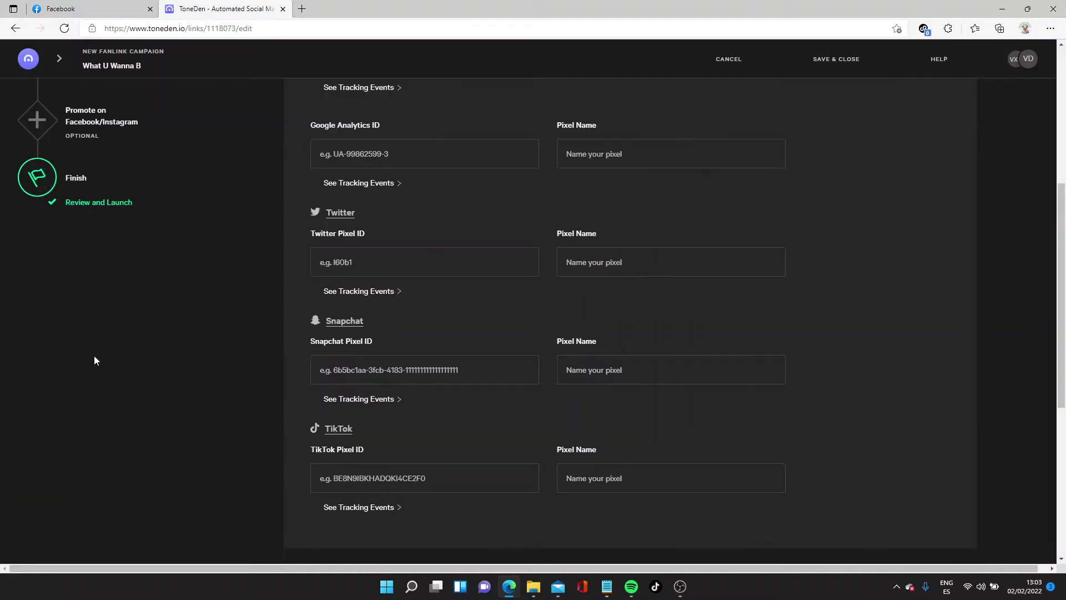
left_click(111, 208)
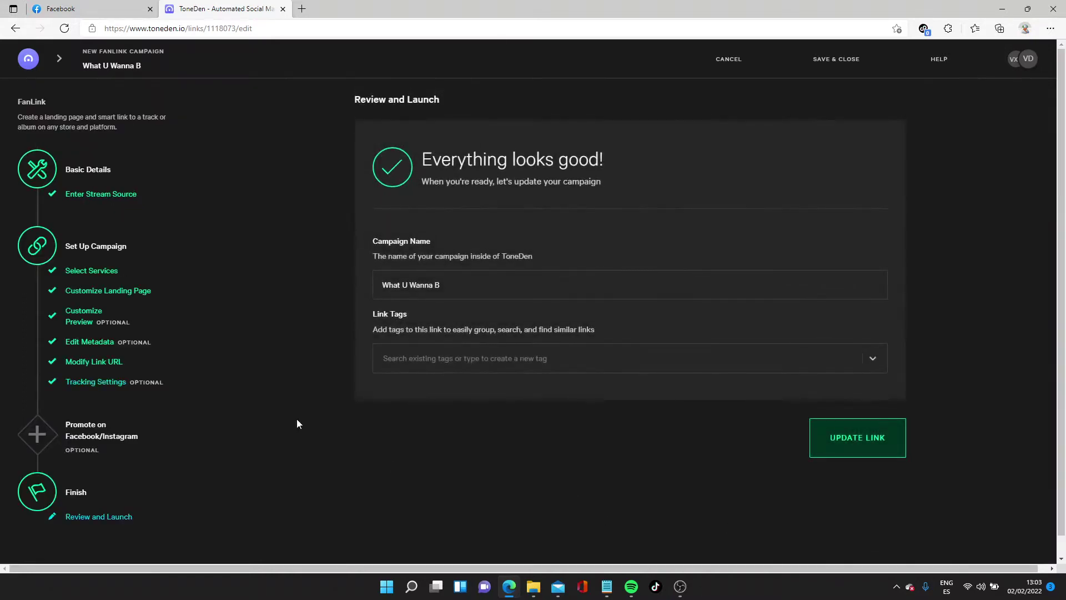
Save the What U Wanna B FanLink update and select its web address.
left_click(855, 448)
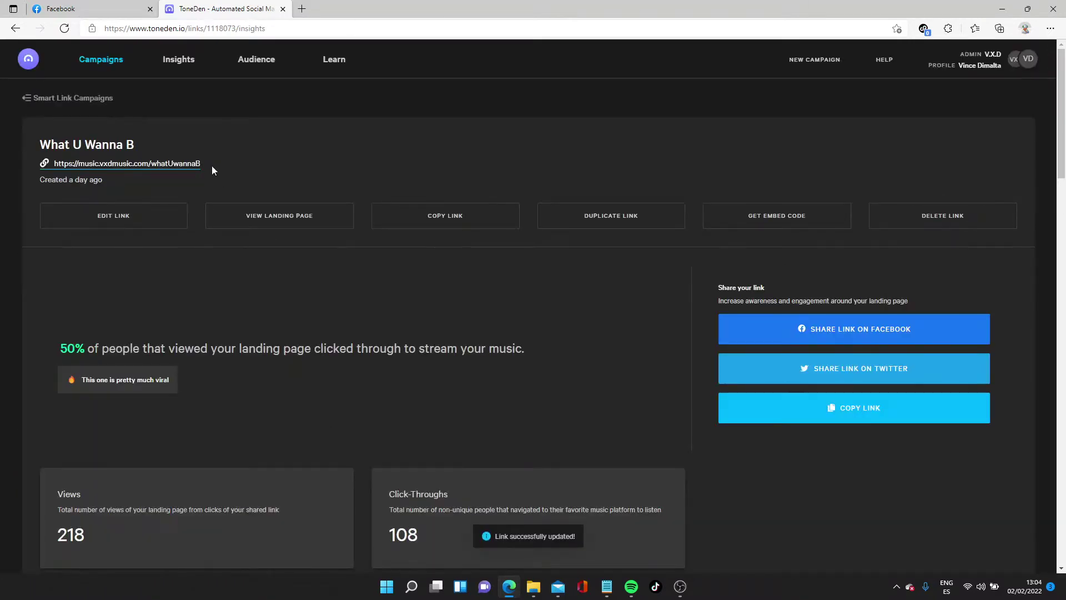
mouse_move(211, 165)
left_mouse_down()
mouse_move(52, 162)
mouse_move(191, 161)
left_mouse_up()
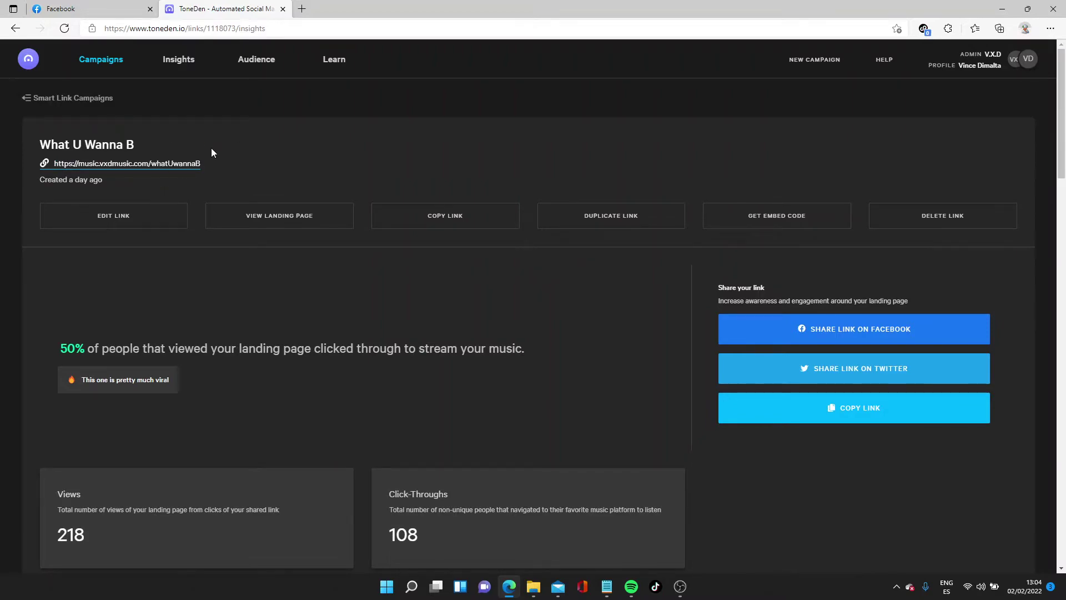
key("ctrl+t")
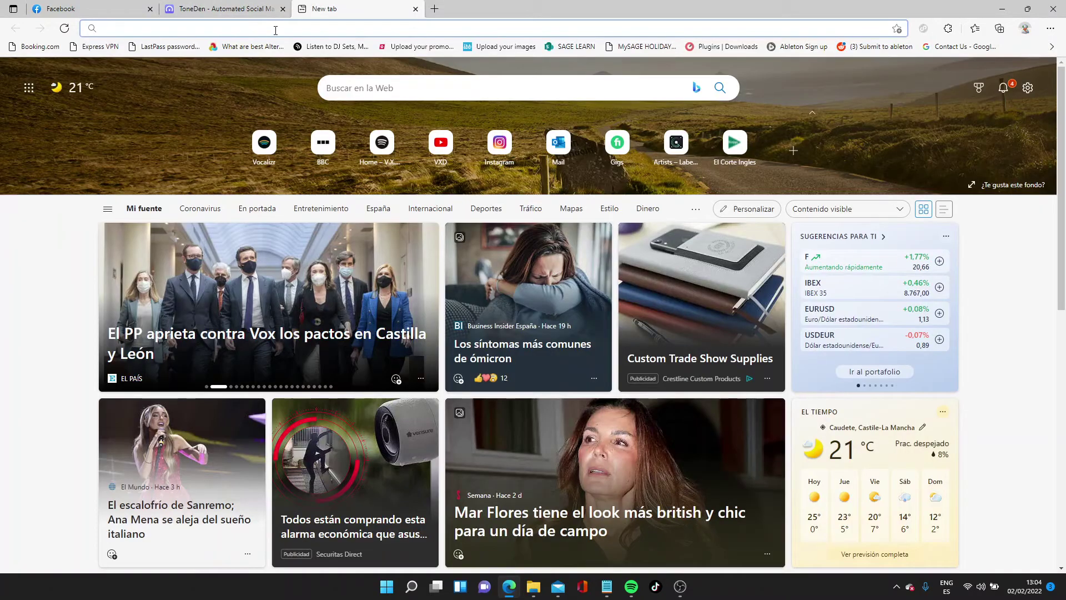
Load business.facebook.com in the new tab and go to Ads Manager.
type("https://business.facebook.com/")
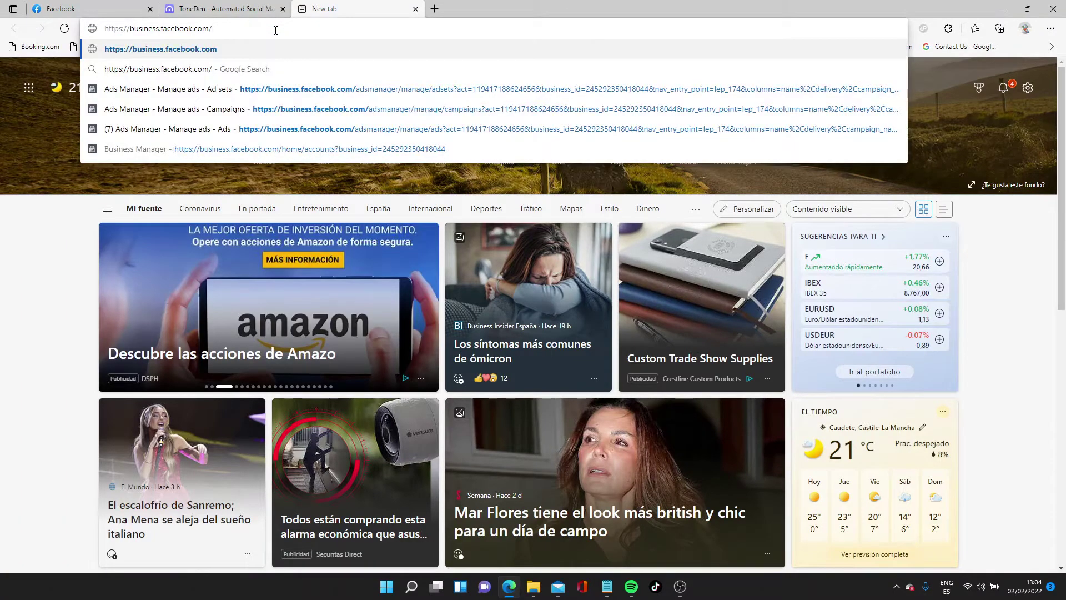
key("Return")
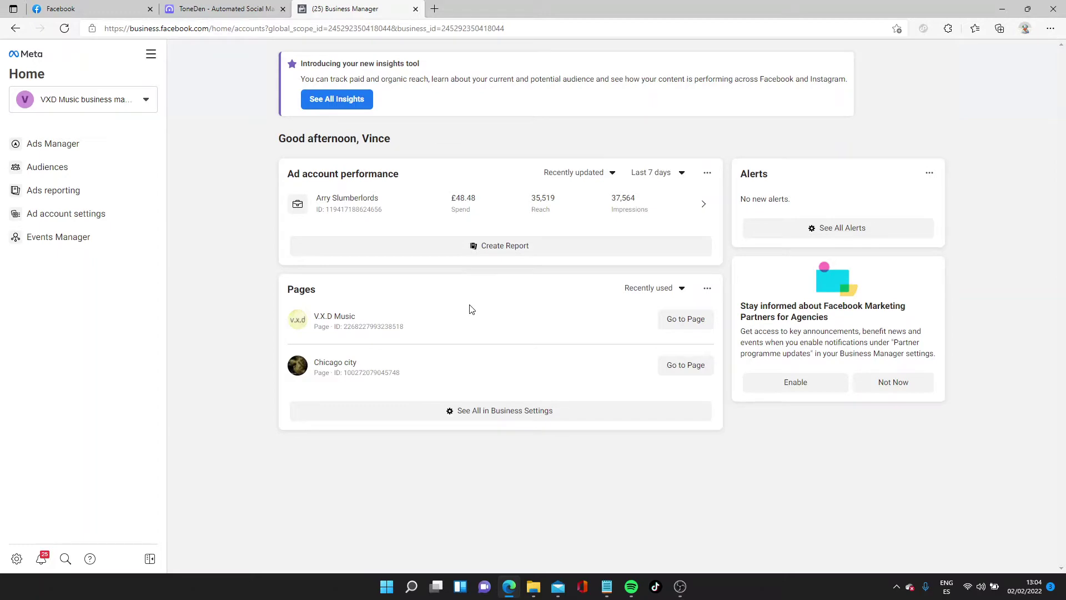
left_click(84, 145)
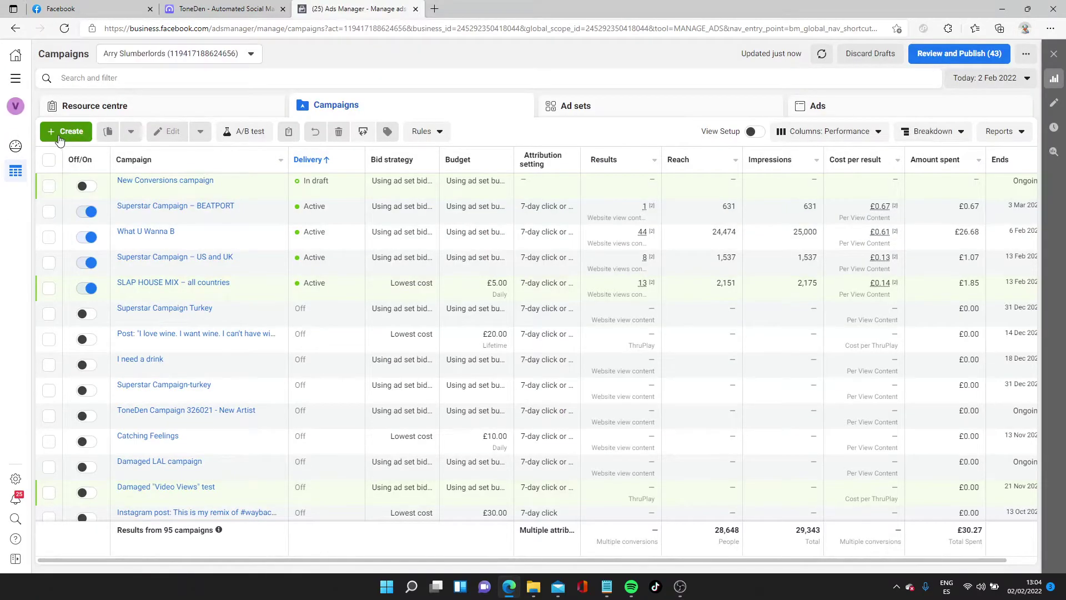
left_click(69, 131)
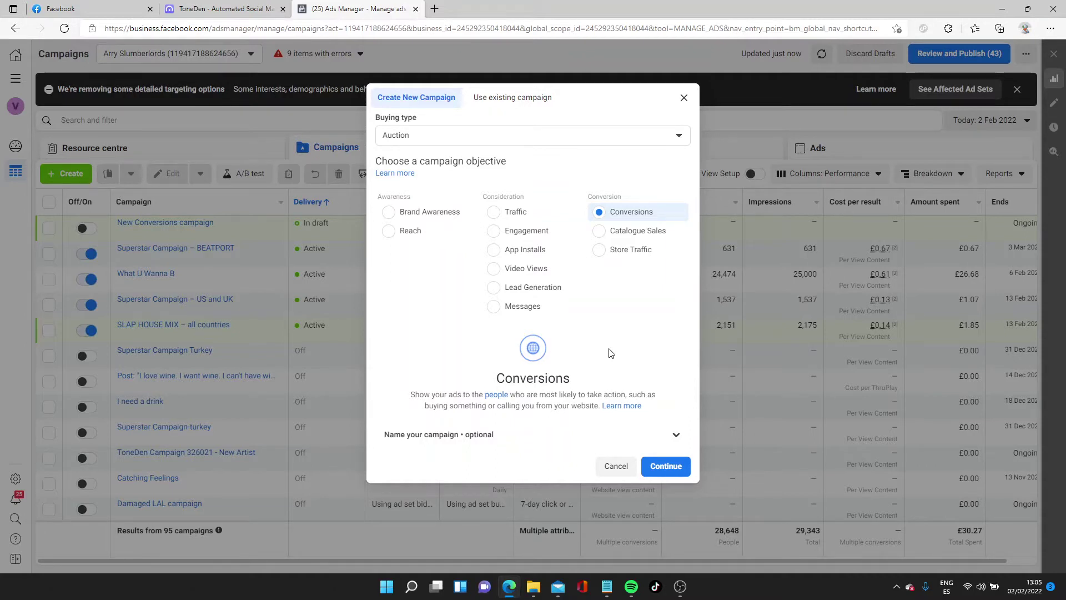
Create the Conversions-objective campaign and rename it 'song'.
left_click(666, 465)
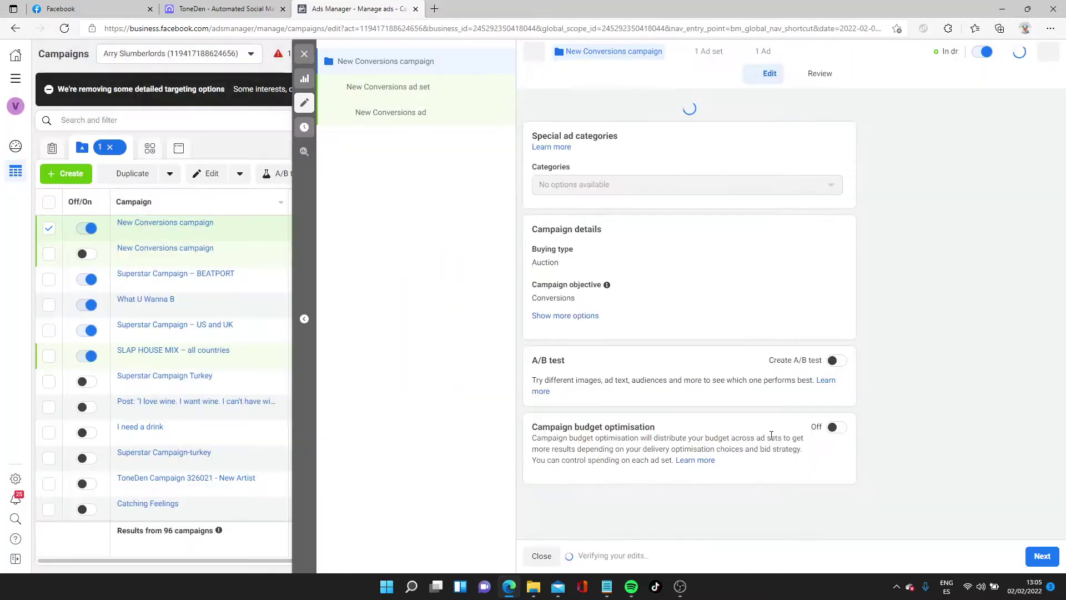
left_click(604, 136)
key("ctrl+a")
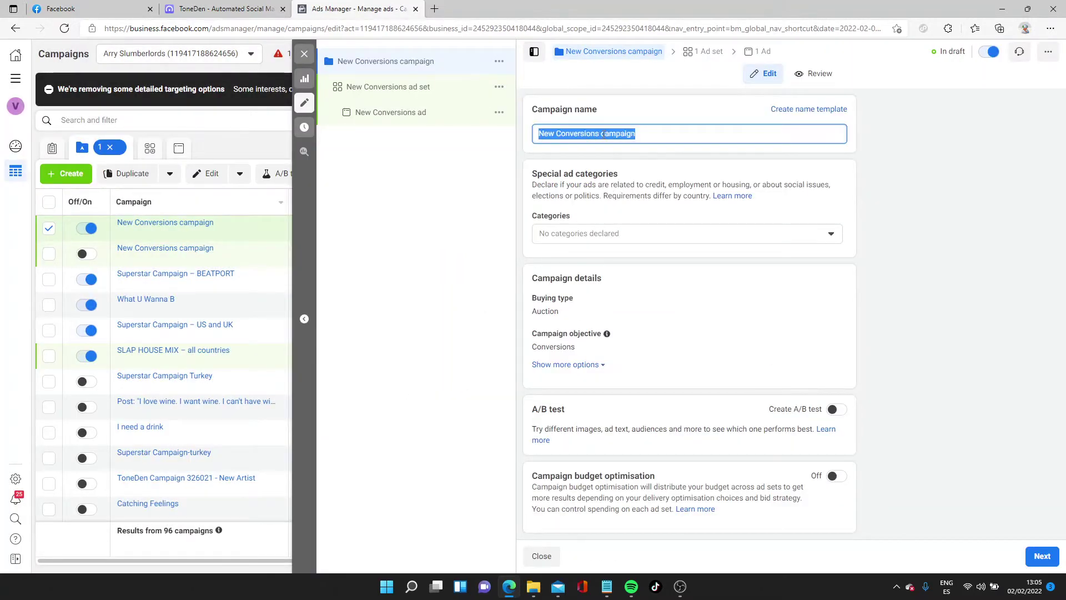
type("song")
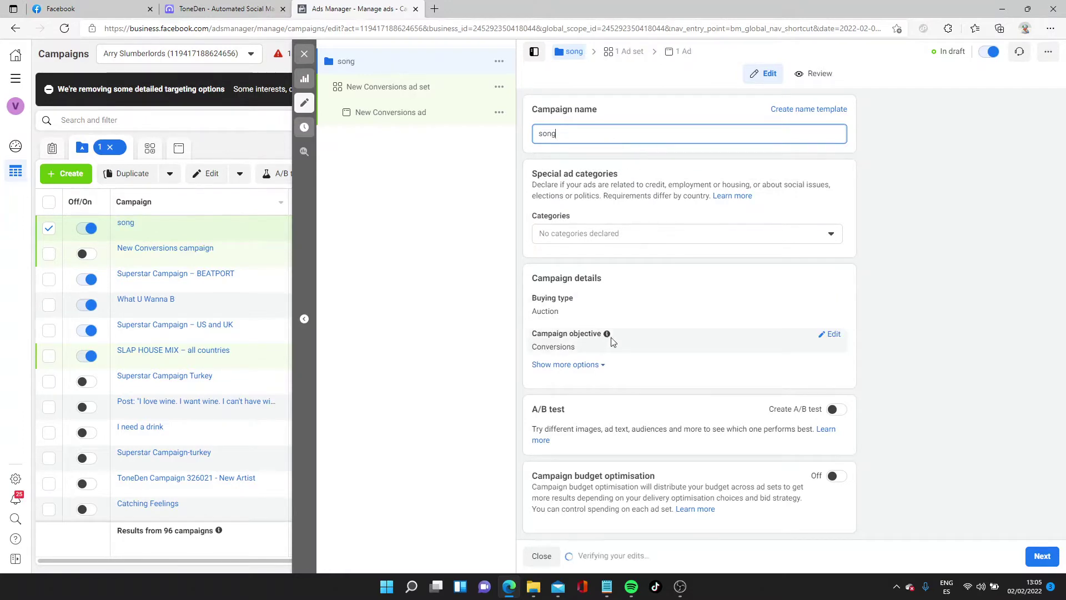
left_click(1028, 452)
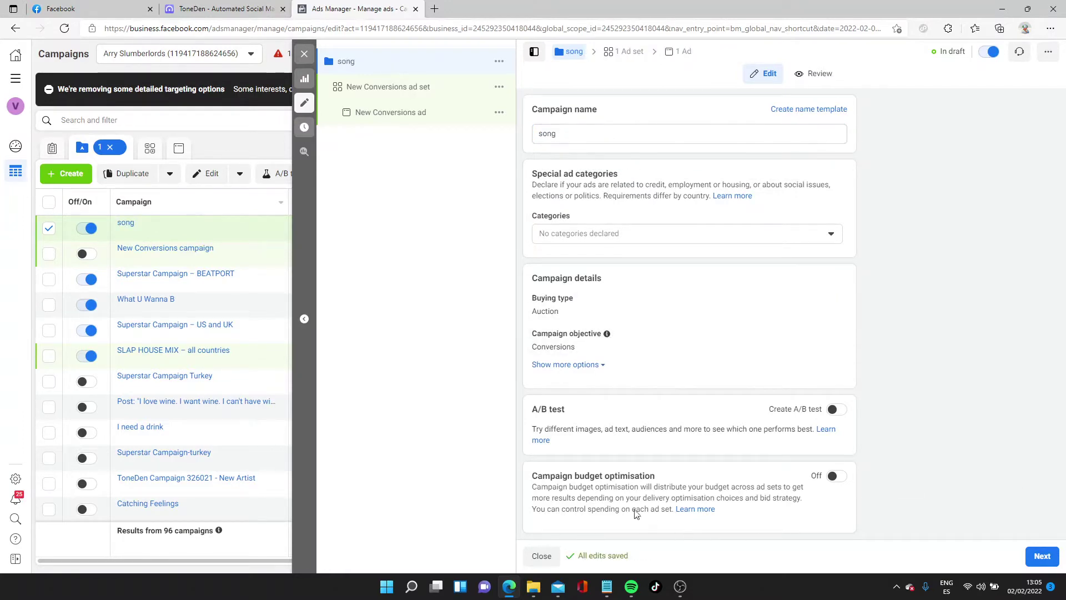
left_click_drag(529, 475, 732, 512)
left_click(919, 481)
Attach the account's pixel to the ad set with View content as the conversion event.
left_click(396, 87)
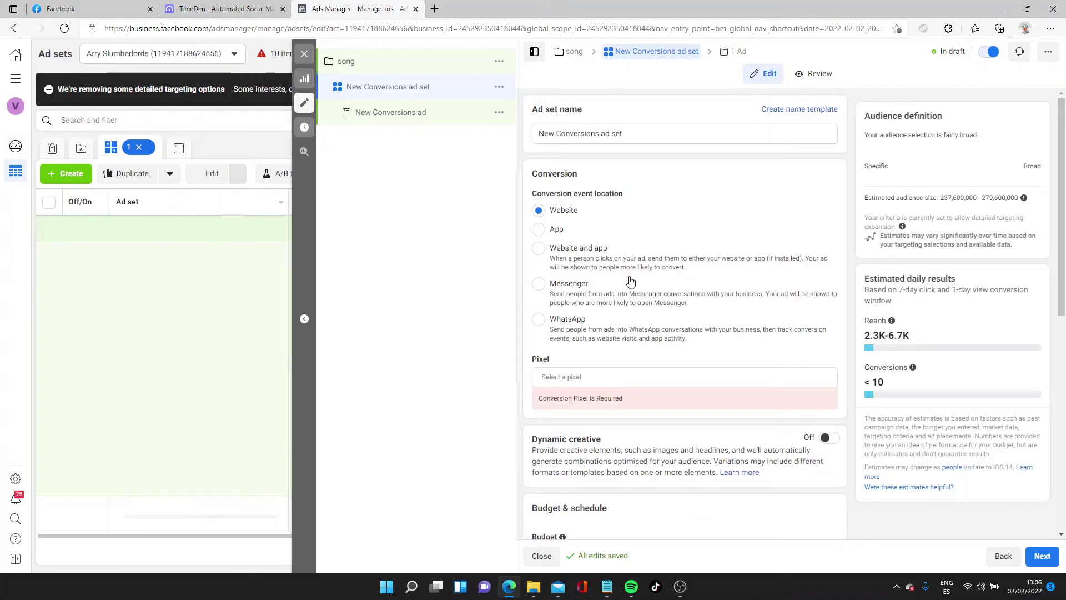
left_click_drag(555, 133, 640, 146)
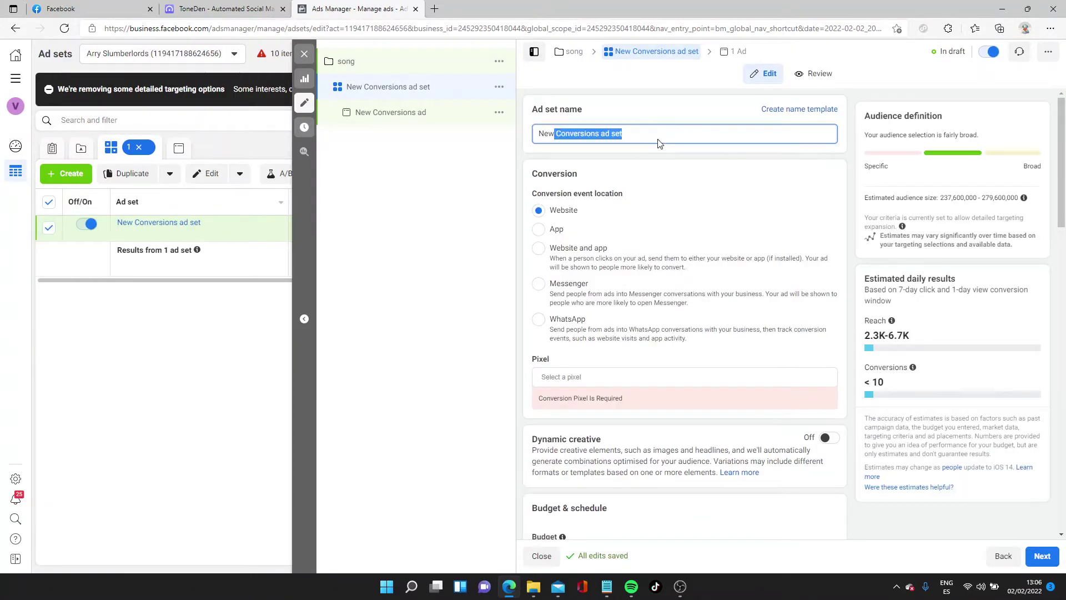
left_click(638, 133)
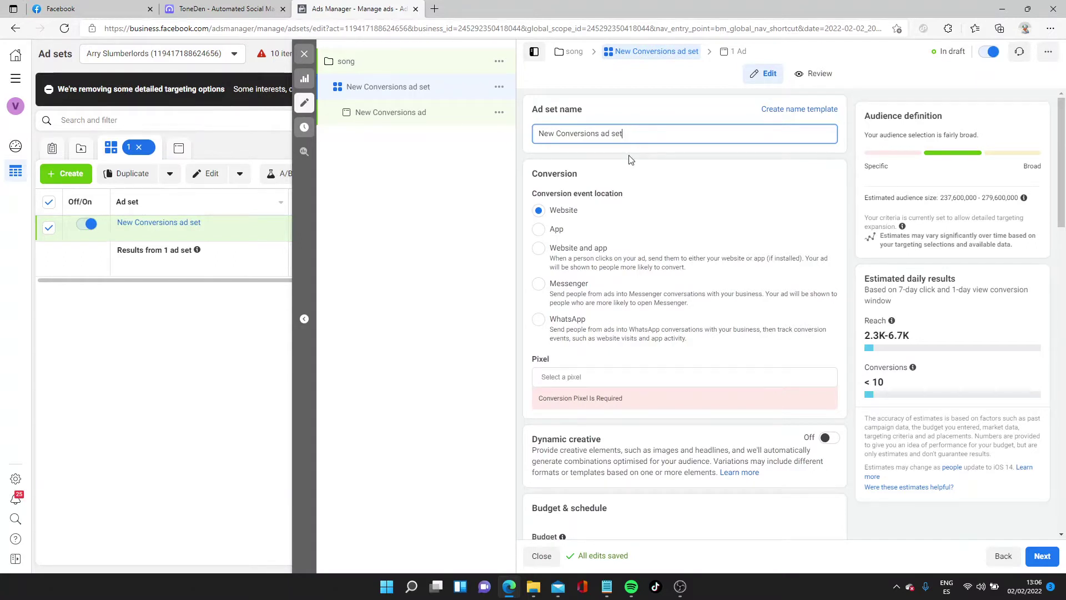
left_click(605, 376)
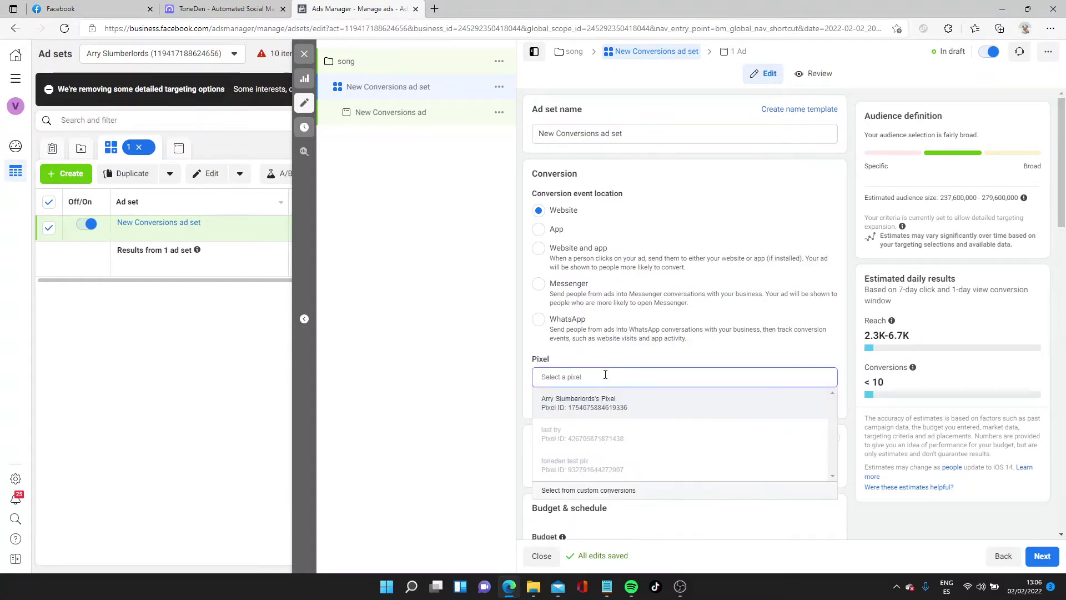
left_click(594, 408)
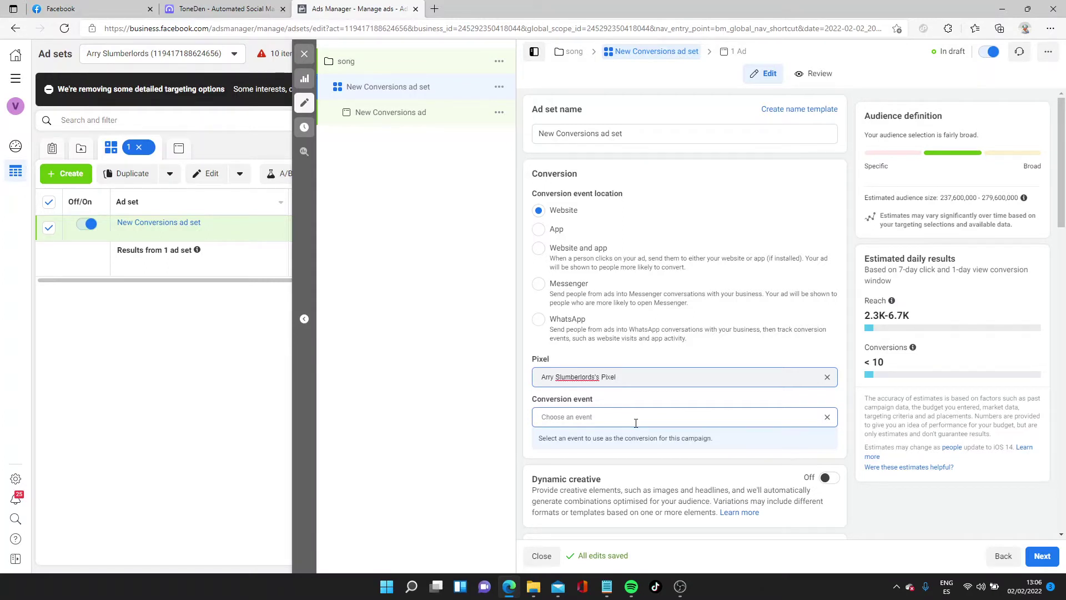
left_click(636, 423)
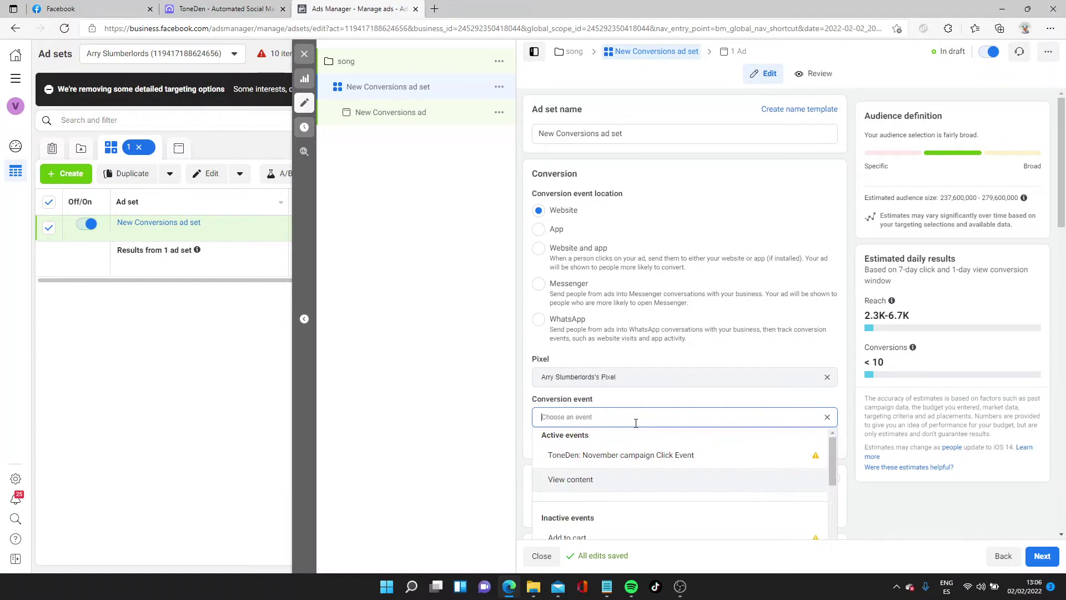
left_click(623, 487)
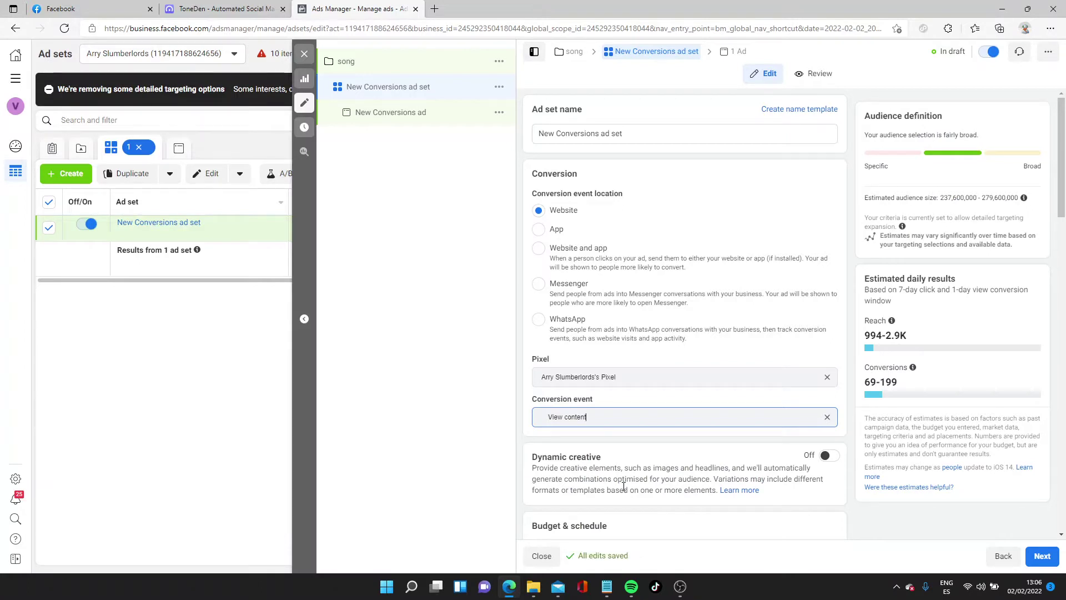
Replace the £20.00 daily budget with £50.00, starting 2/2/2022.
scroll(624, 487, "down", 5)
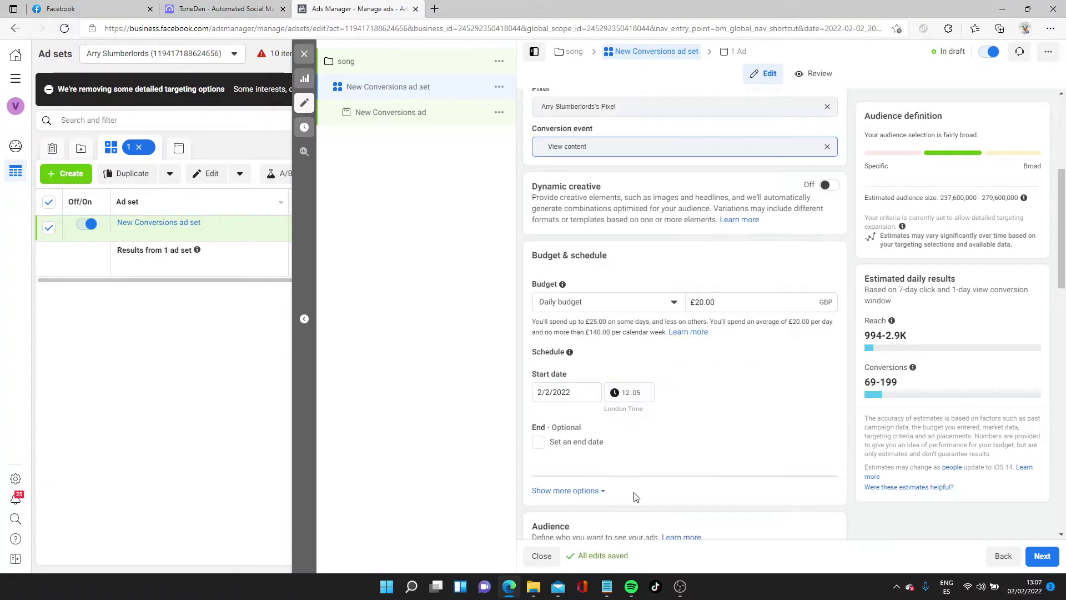
left_click(716, 303)
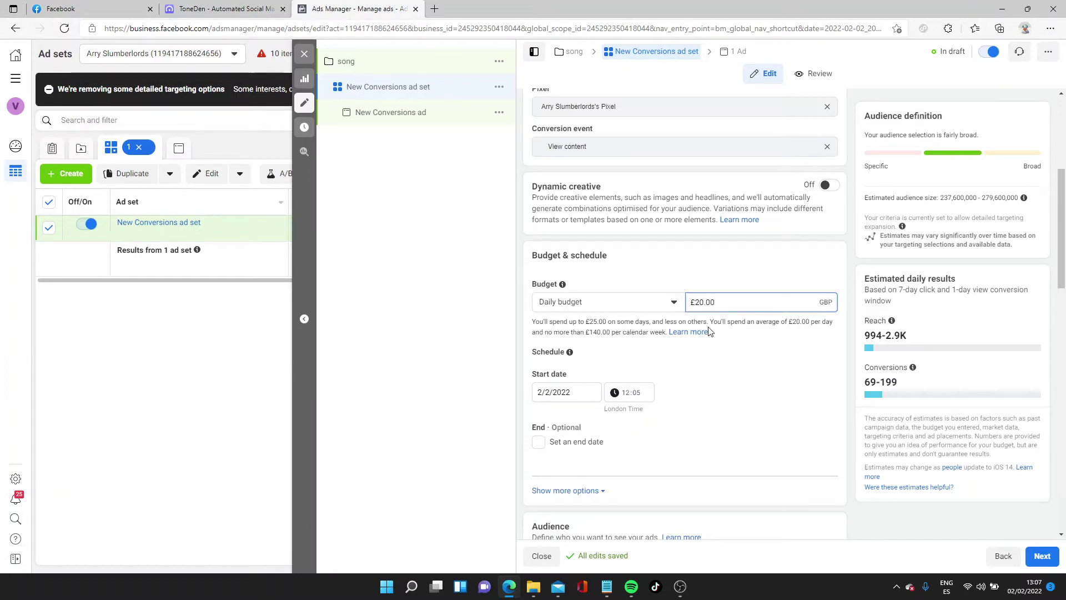
double_click(718, 301)
left_click(719, 300)
left_click_drag(731, 302, 662, 303)
type("50")
left_click(753, 350)
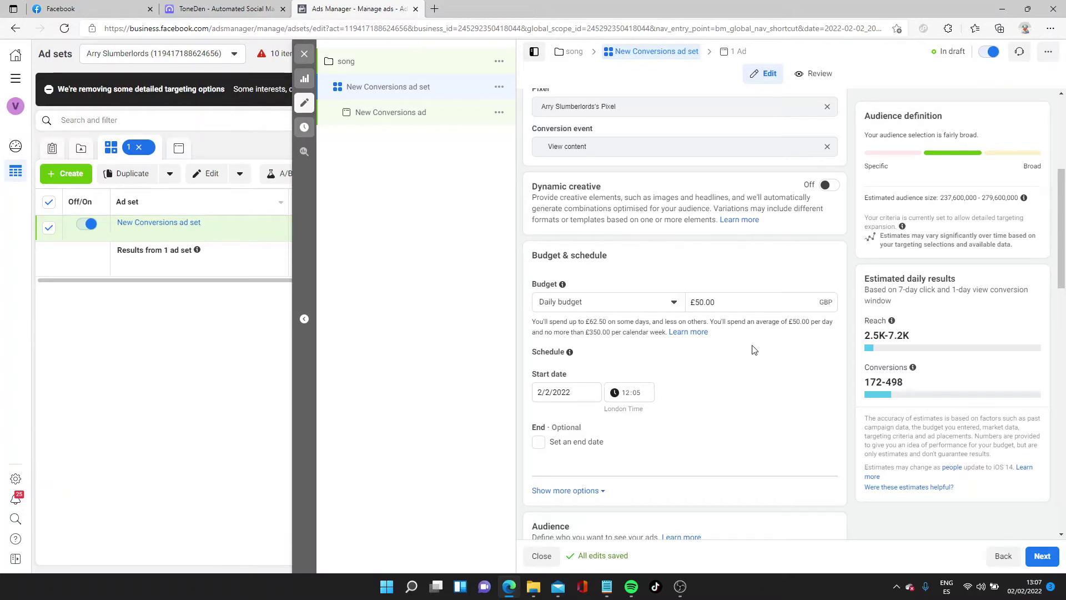
scroll(753, 349, "down", 1)
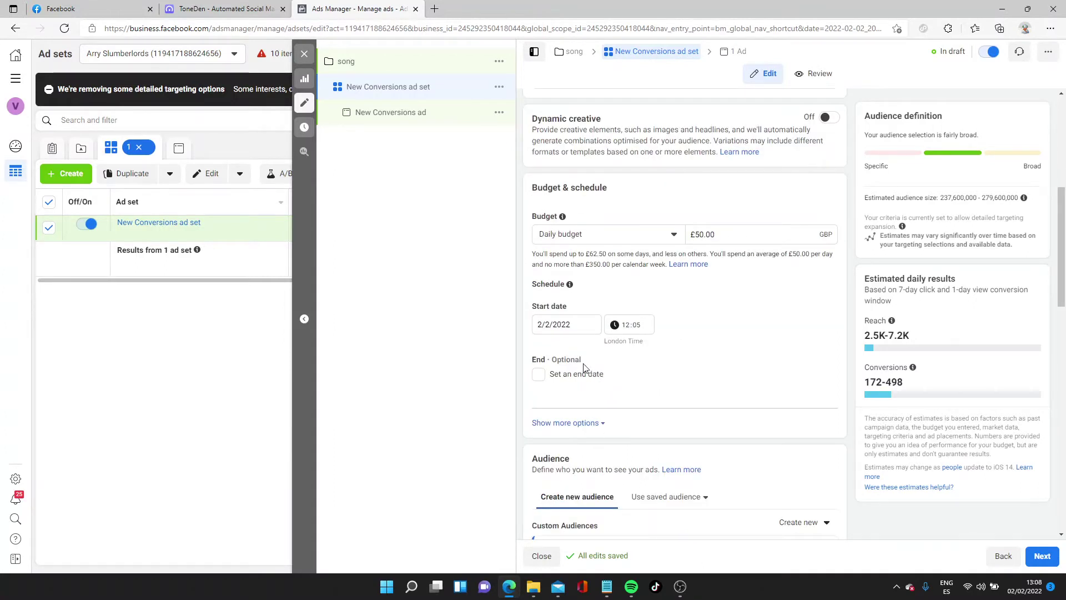
Tick 'Set an end date' and choose 4 February 2022 as the ad set's end.
left_click(579, 373)
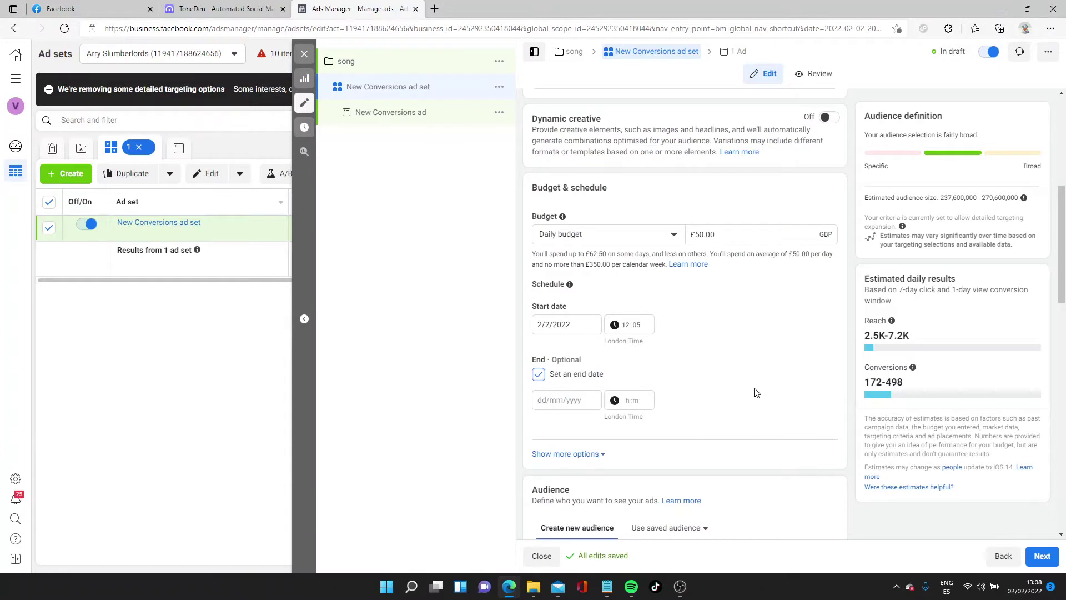
scroll(738, 414, "down", 1)
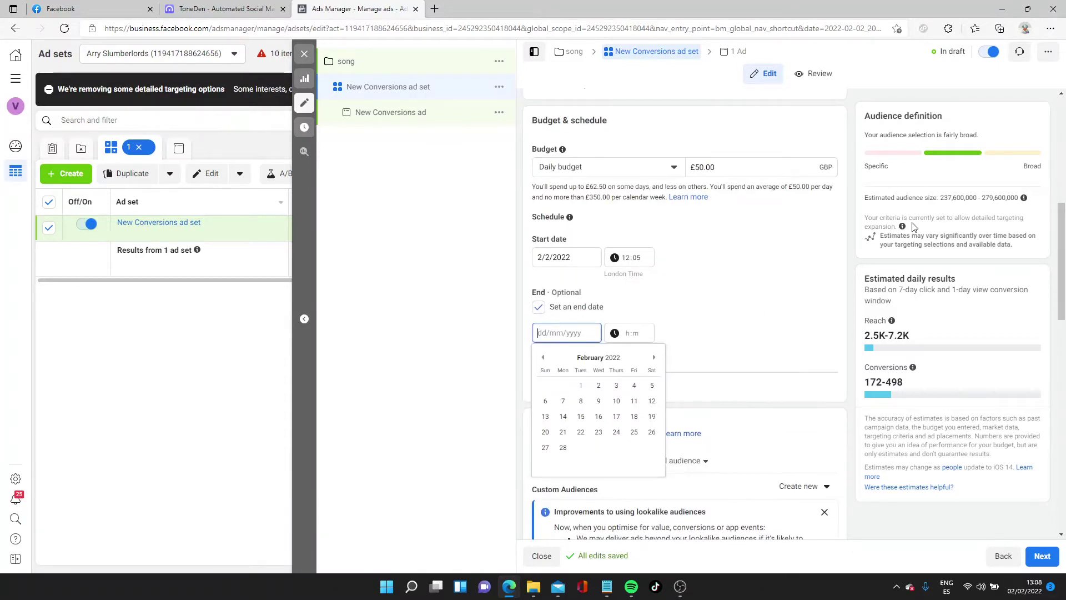
mouse_move(873, 321)
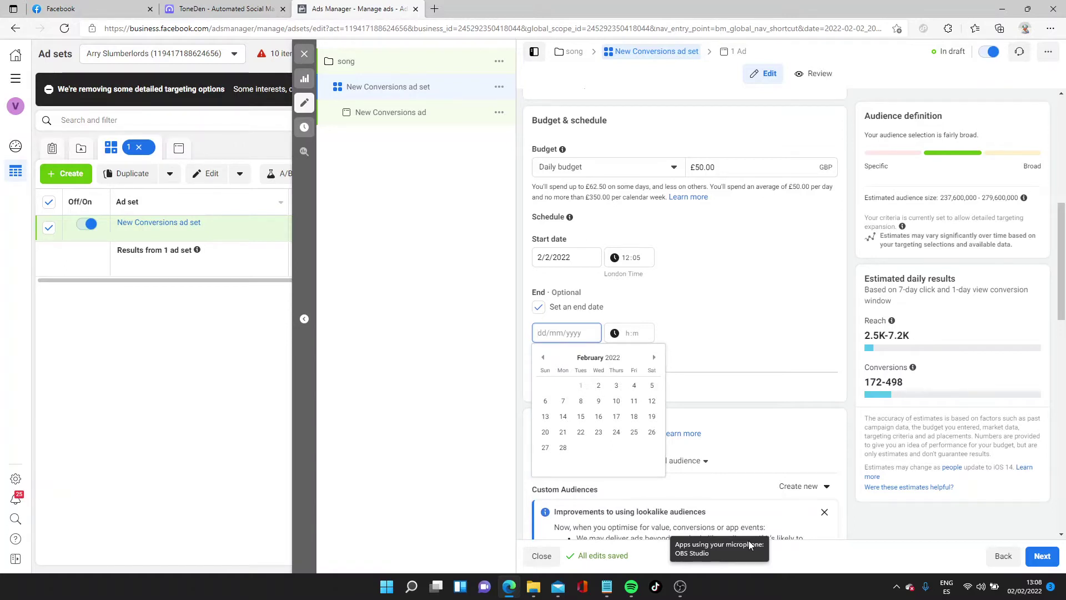
left_click(633, 386)
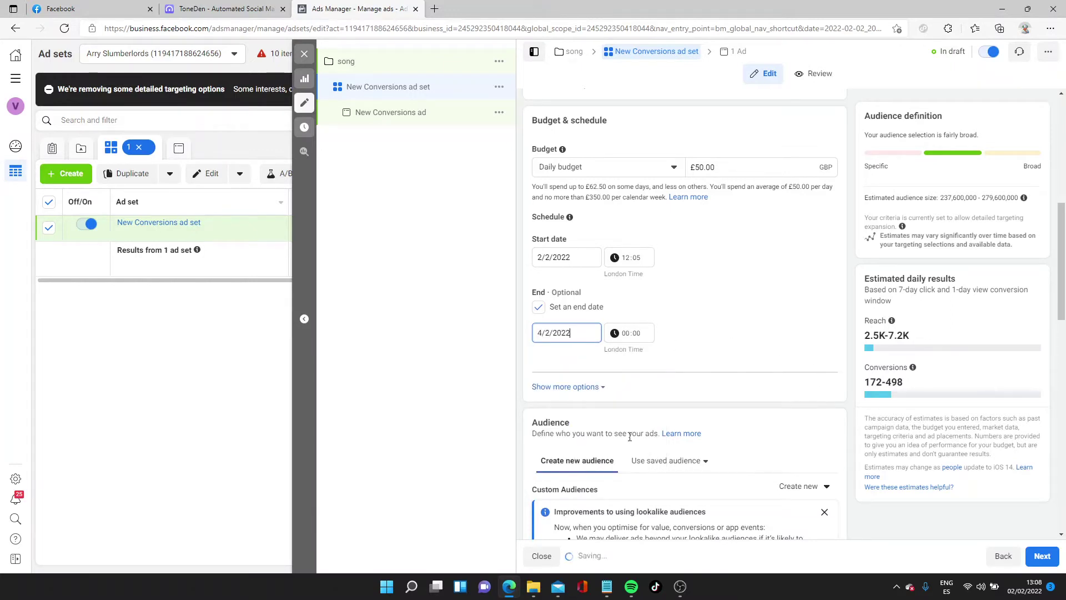
scroll(629, 437, "down", 7)
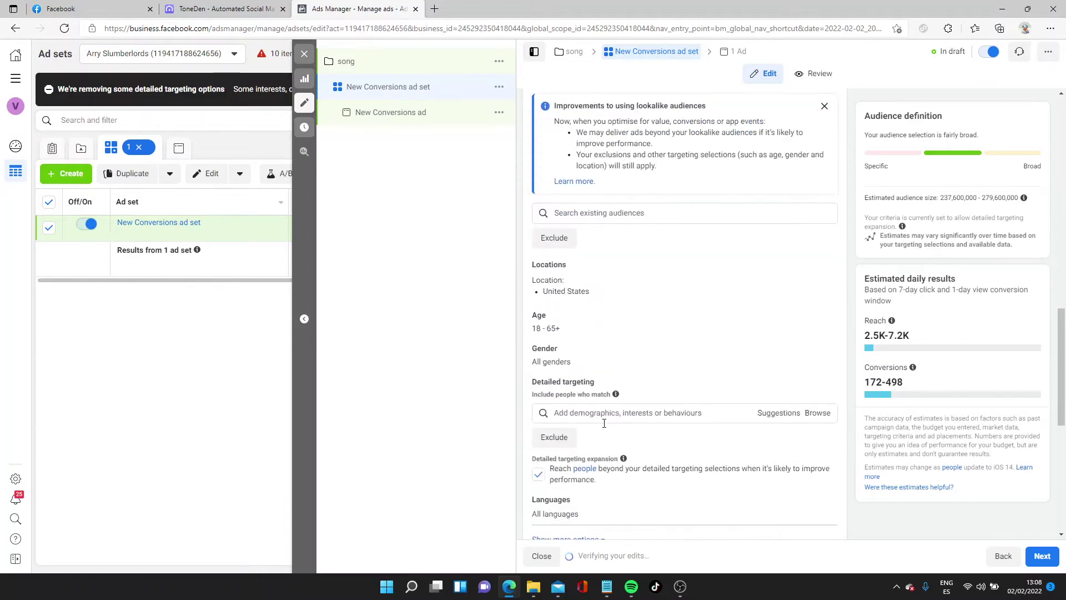
scroll(508, 378, "up", 5)
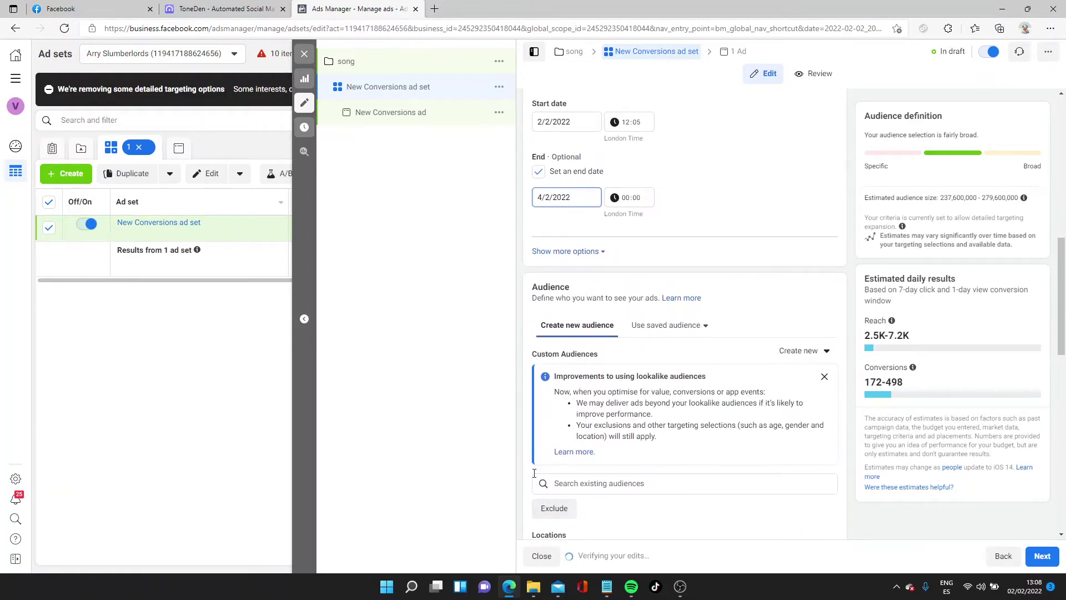
scroll(534, 473, "down", 3)
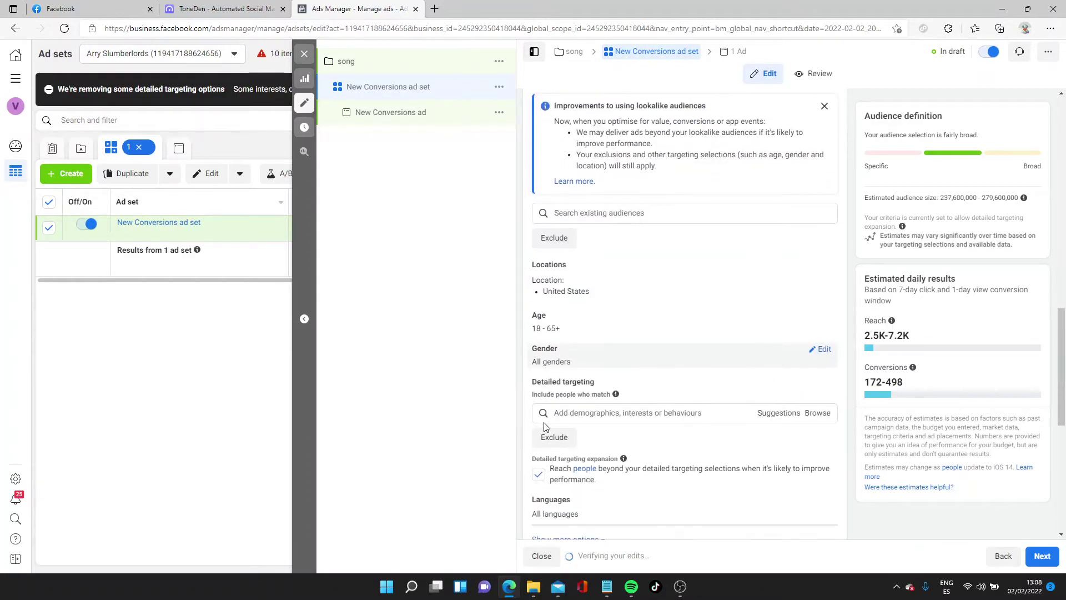
left_click(545, 420)
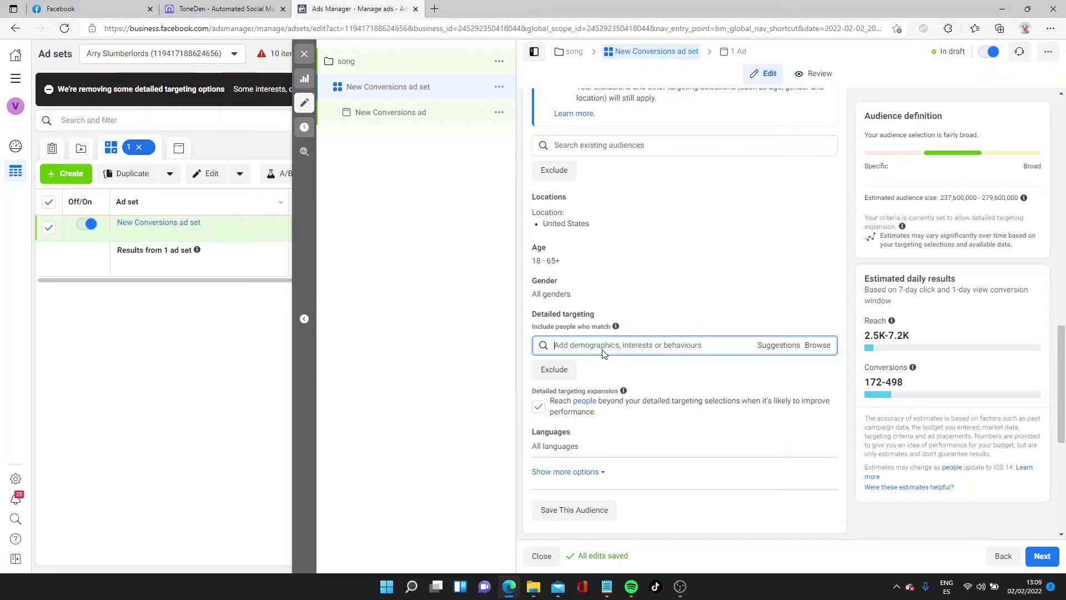
Target the Spotify interest, narrowed so people must also match Electronic dance music and Bruno Mars.
type("sp")
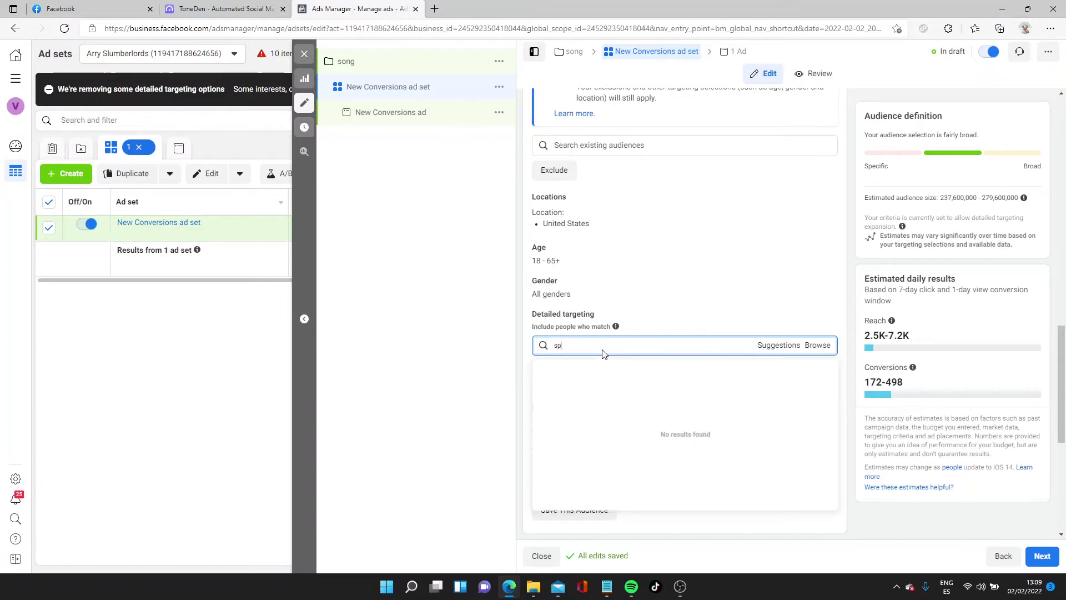
type("ot")
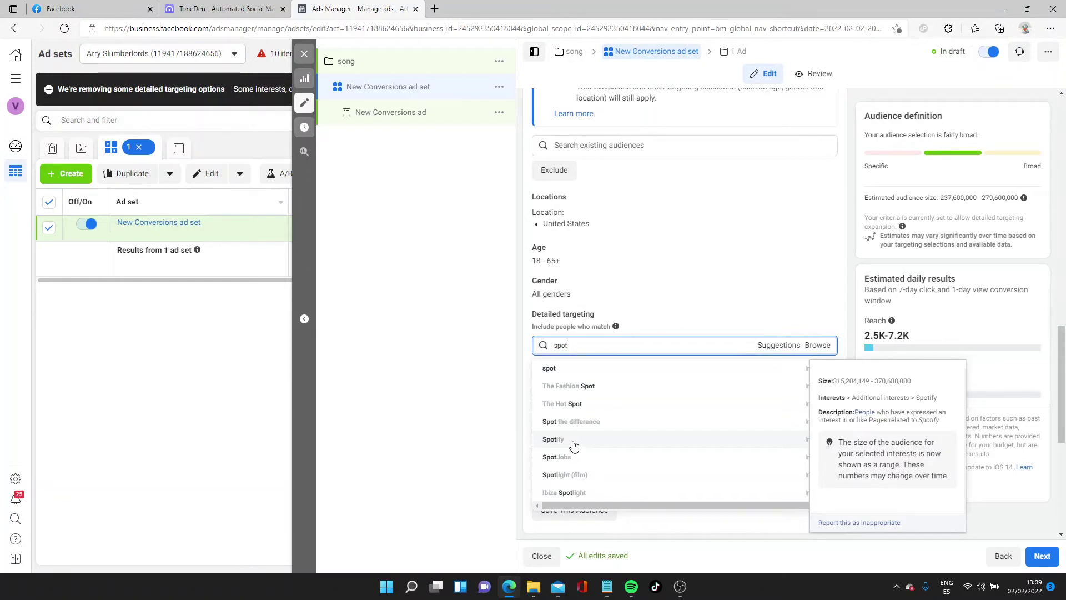
left_click(573, 442)
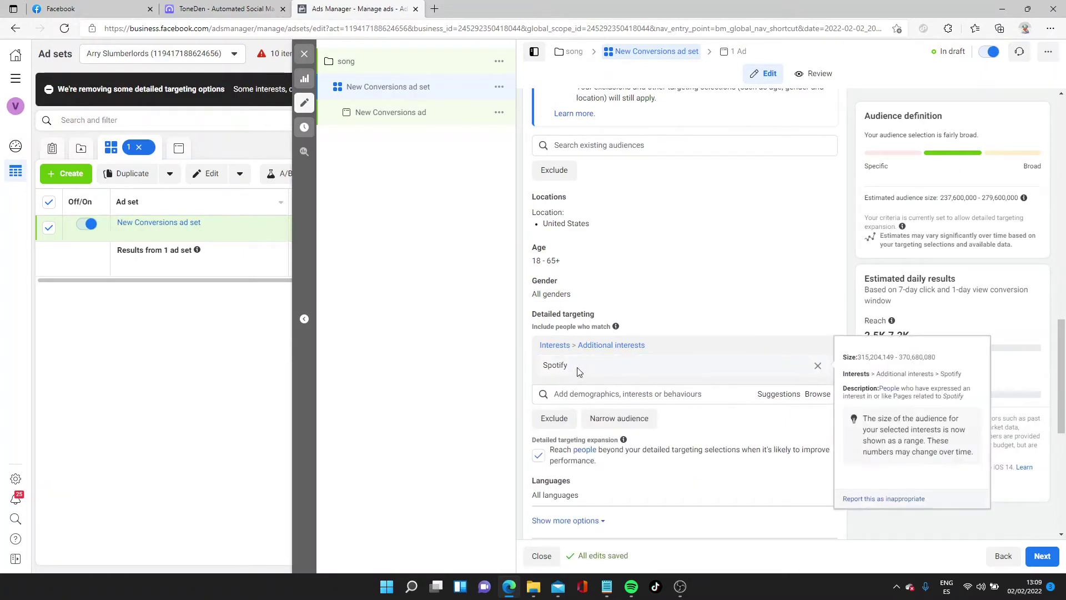
mouse_move(607, 375)
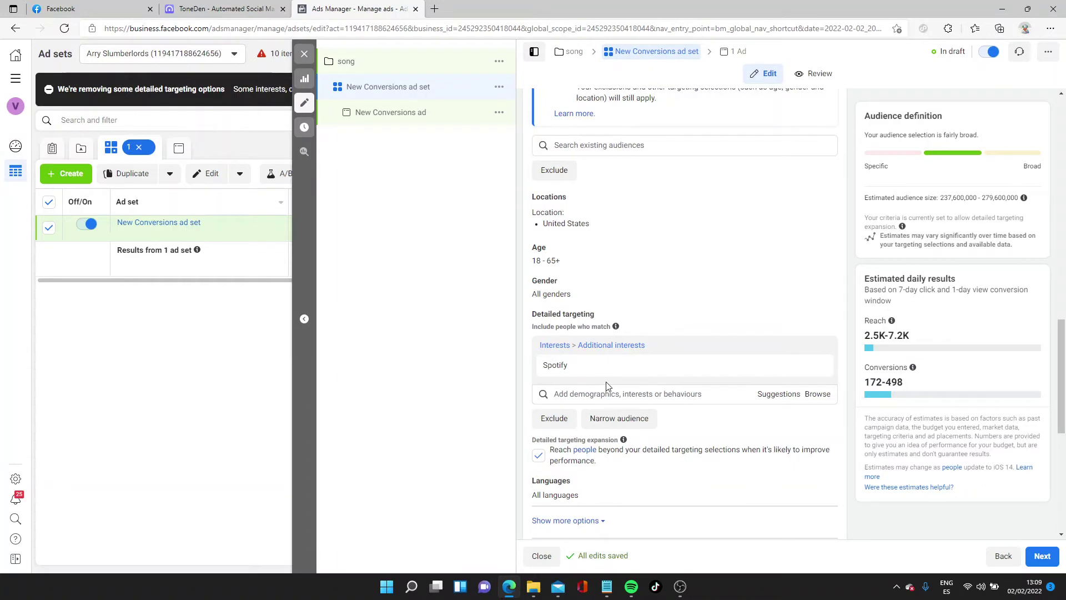
left_click(608, 420)
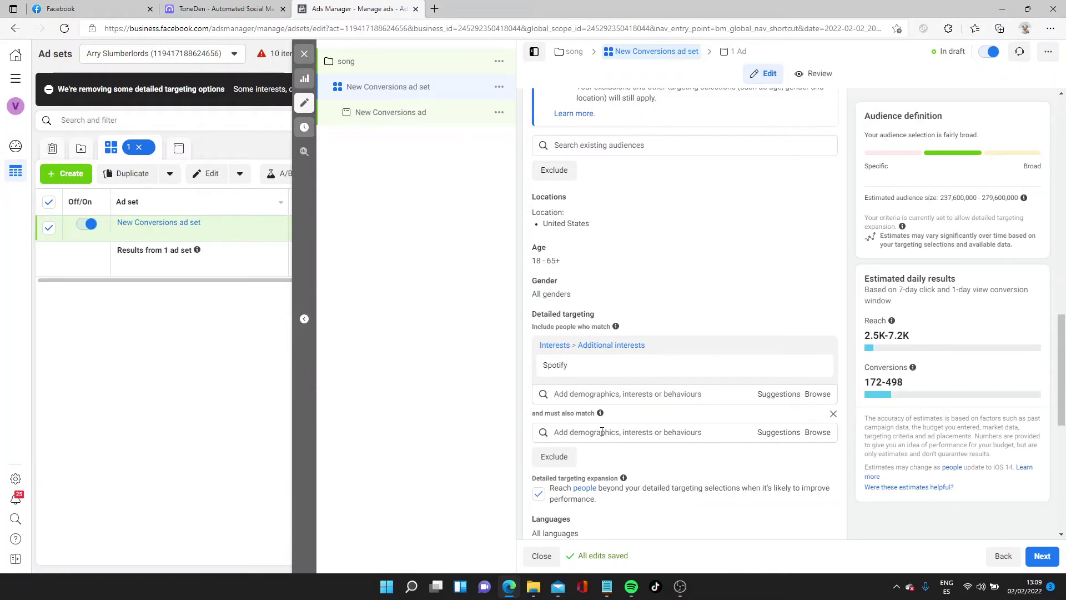
left_click(600, 431)
type("e")
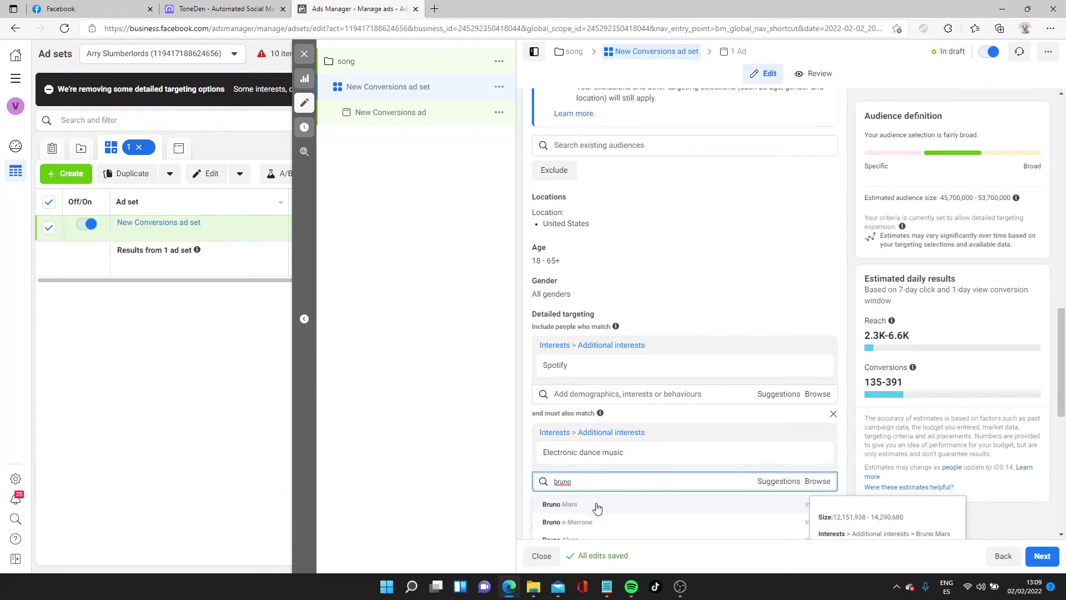
left_click(560, 504)
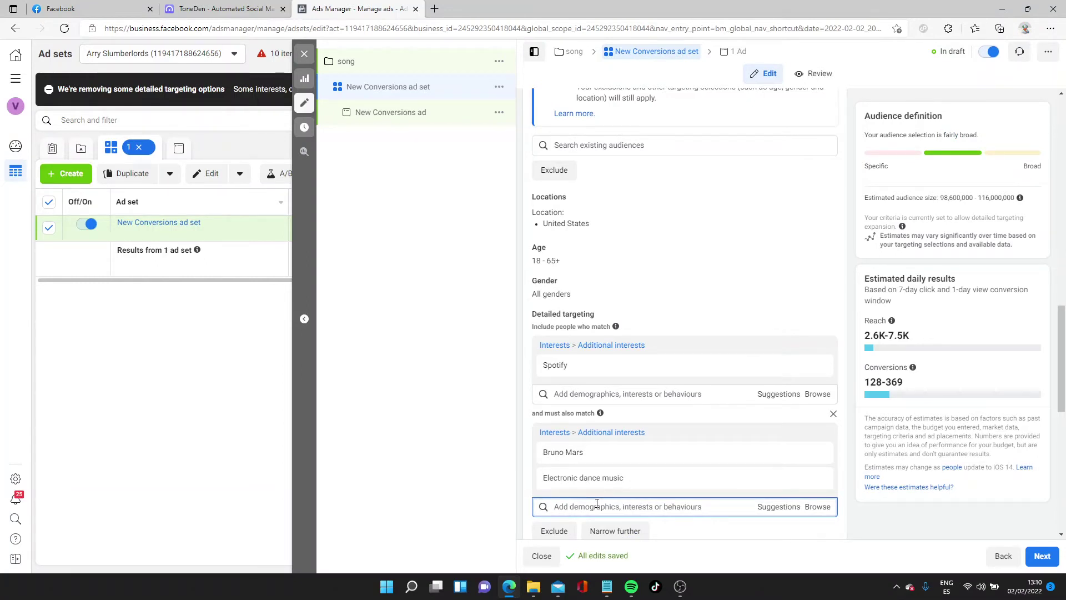
left_click(480, 485)
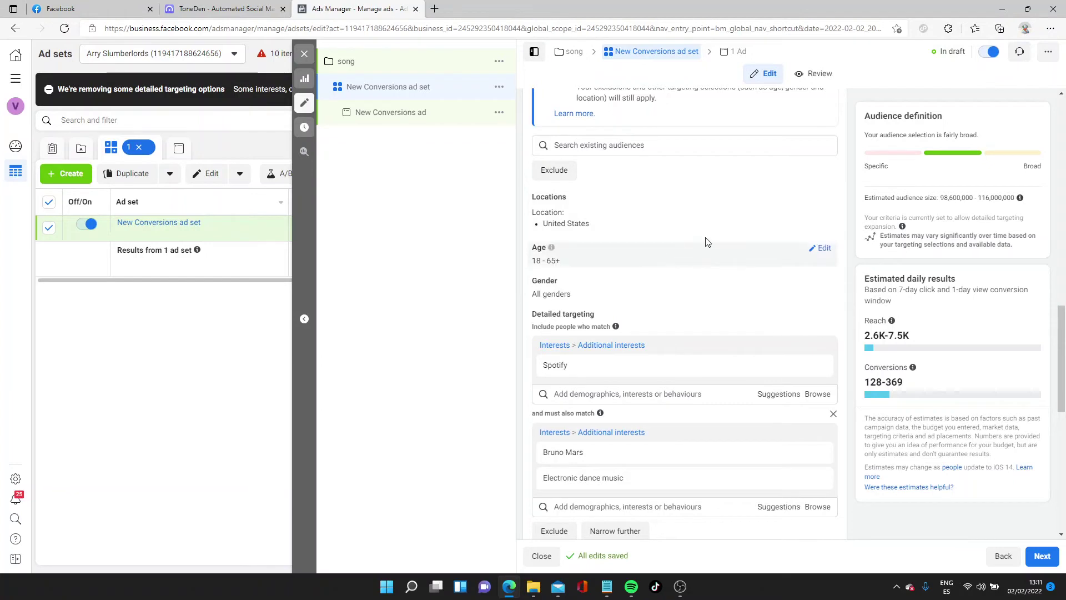
Add the saved 'lots of countries' location list, including Ireland, Italy and Japan, alongside the United States.
left_click(824, 201)
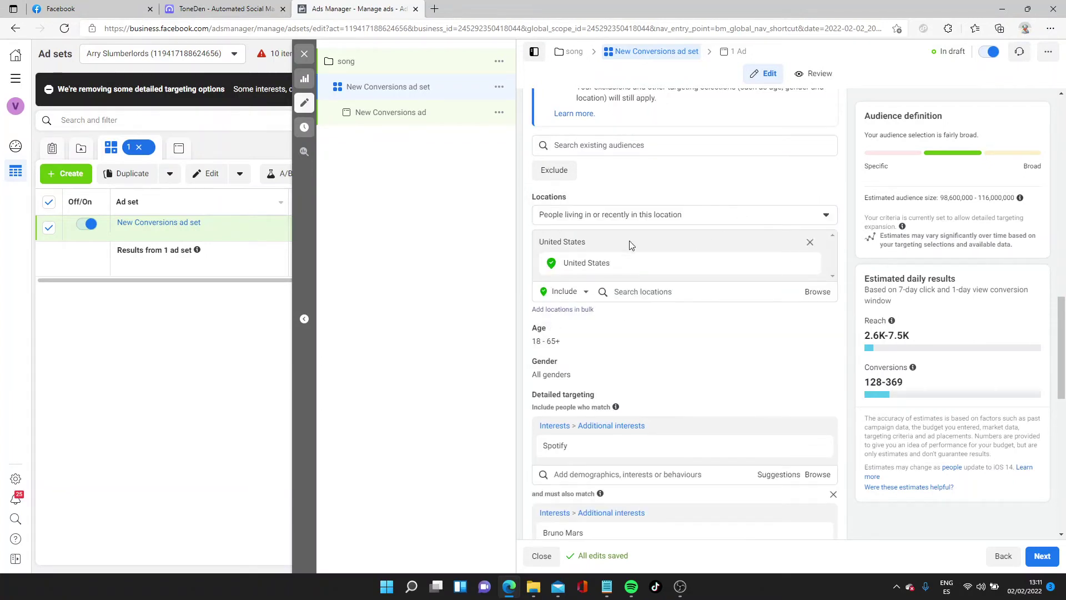
left_click(805, 293)
left_click(810, 292)
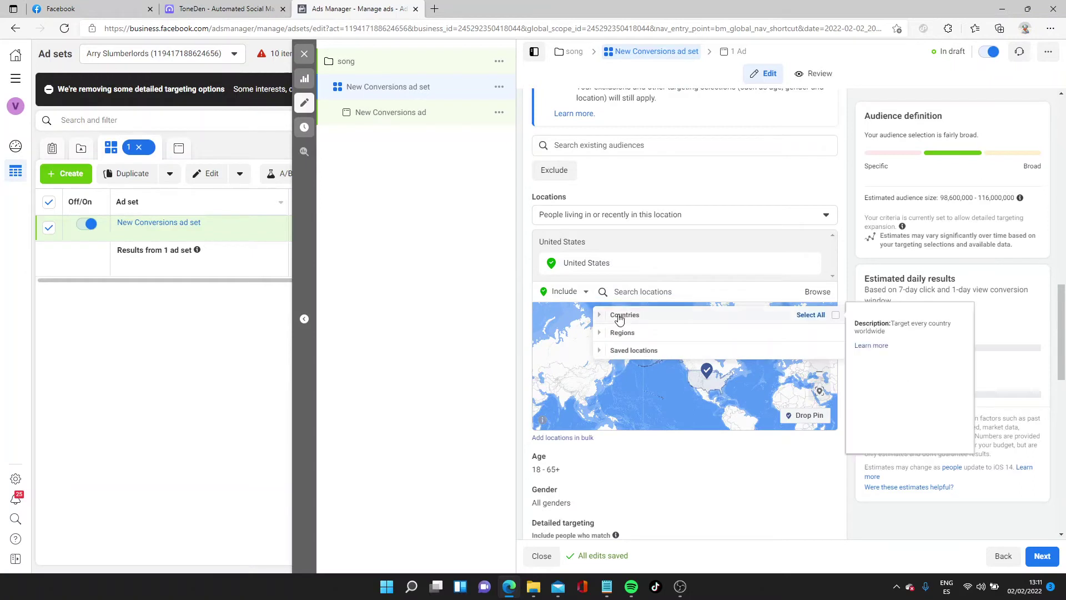
left_click(630, 332)
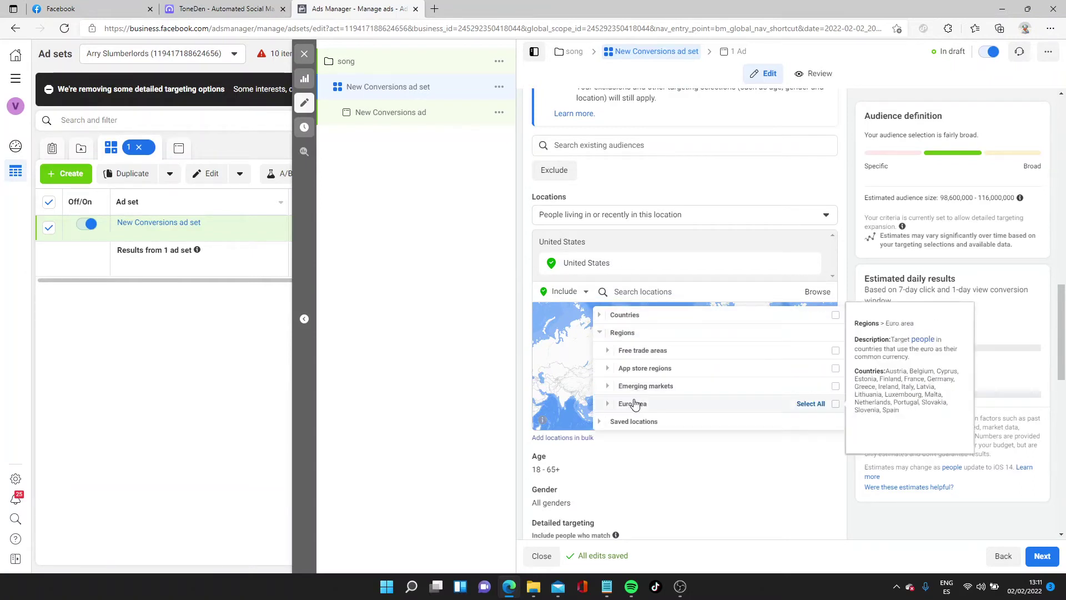
left_click(621, 333)
left_click(612, 350)
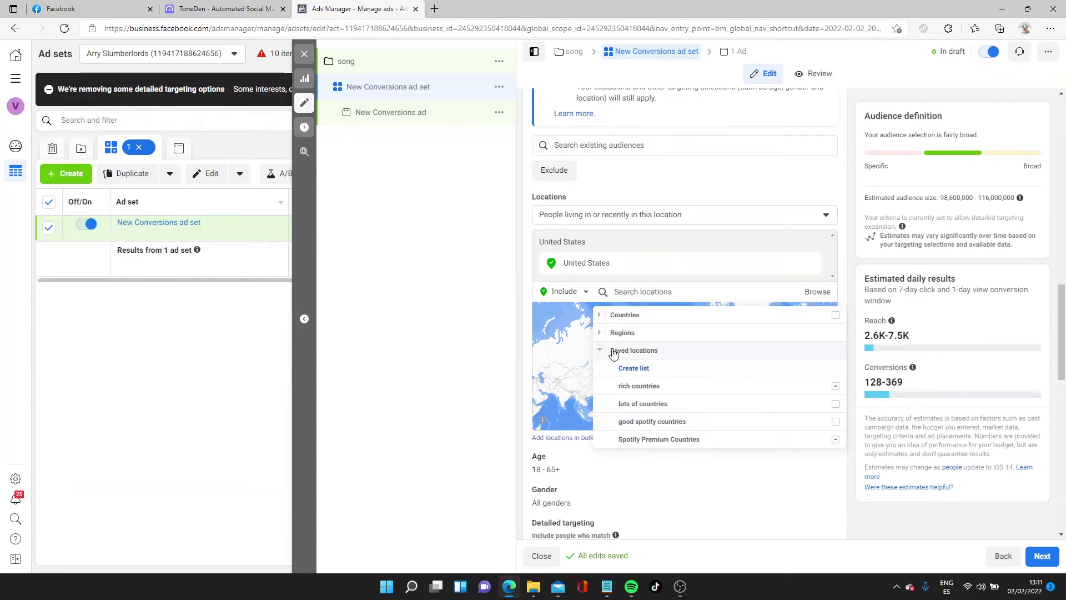
mouse_move(662, 395)
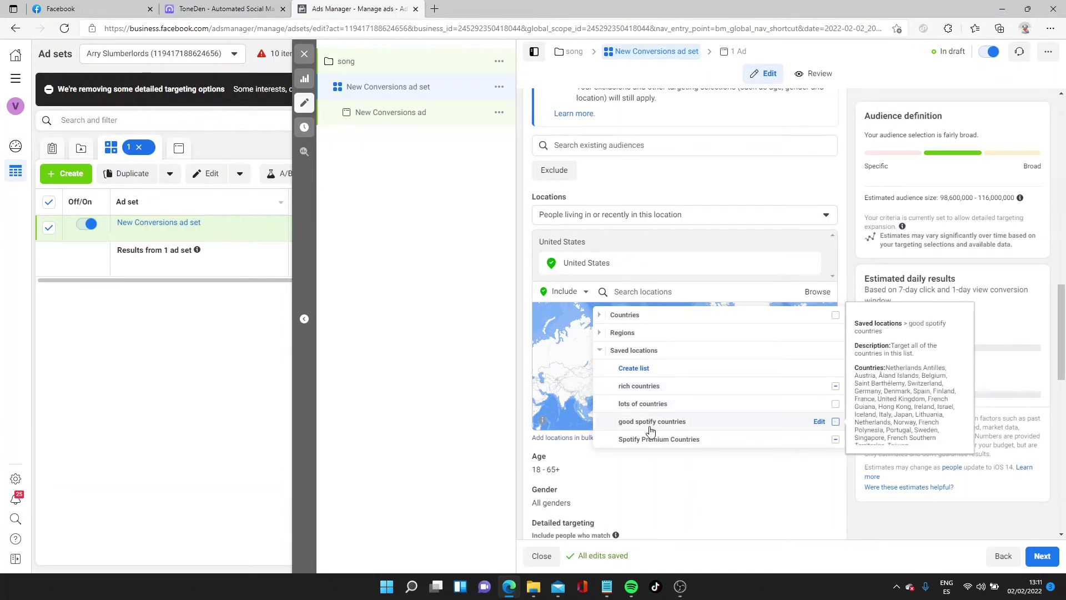
mouse_move(653, 450)
mouse_move(654, 425)
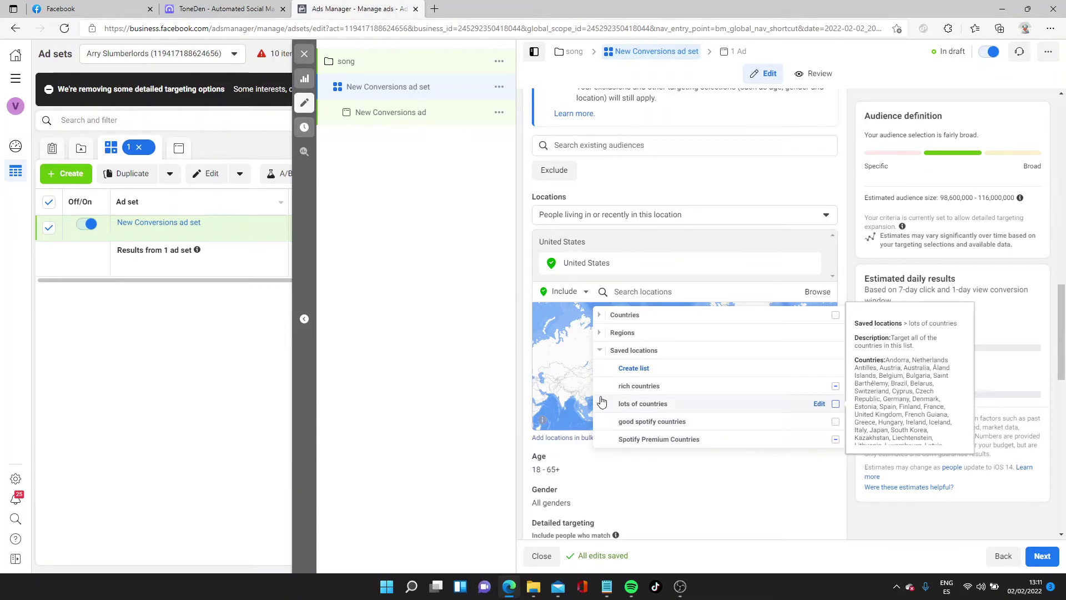
left_click(487, 436)
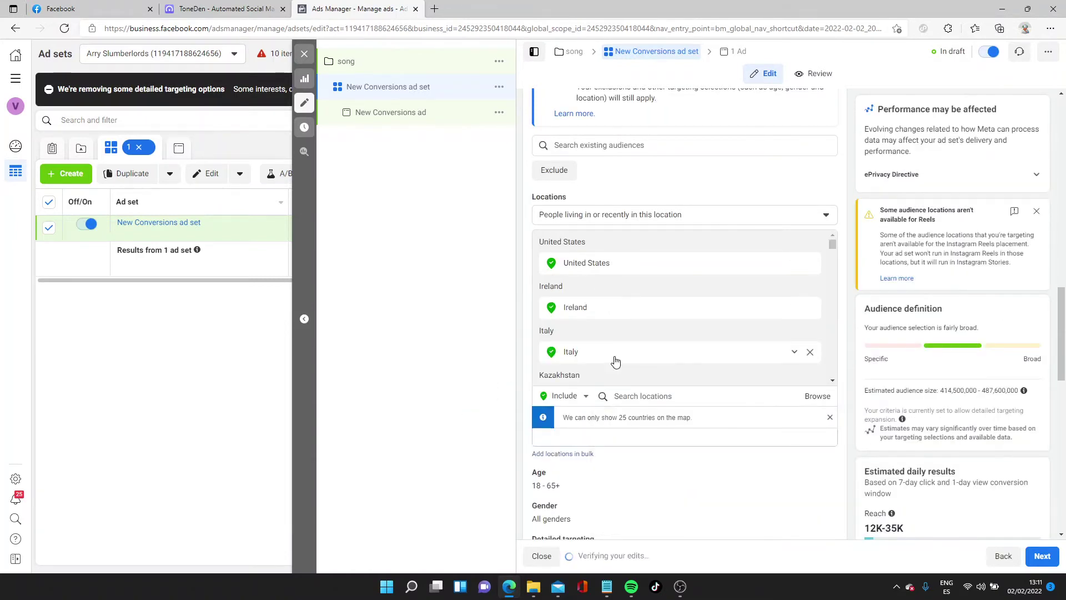
scroll(615, 357, "down", 2)
scroll(614, 355, "down", 2)
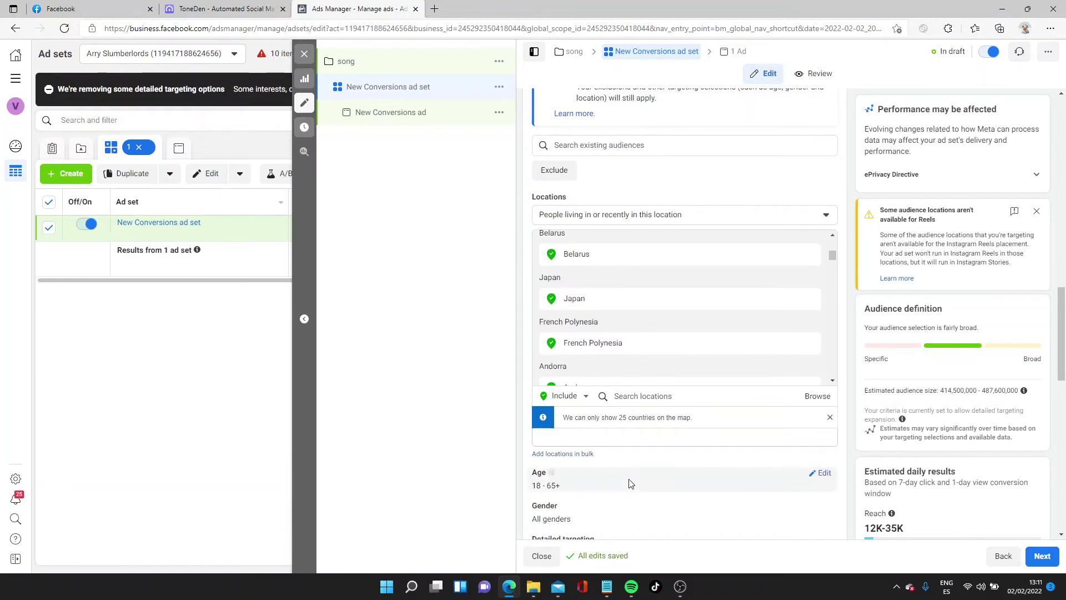
scroll(630, 482, "down", 2)
Set the ad set's age range to minimum 21 and maximum 50.
left_click(825, 345)
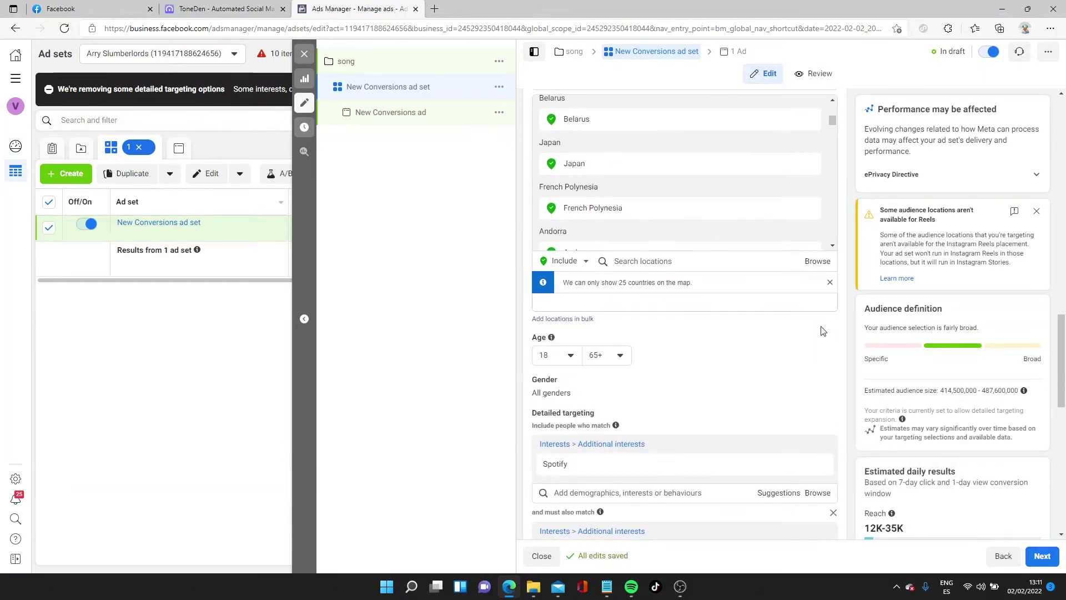
left_click(606, 355)
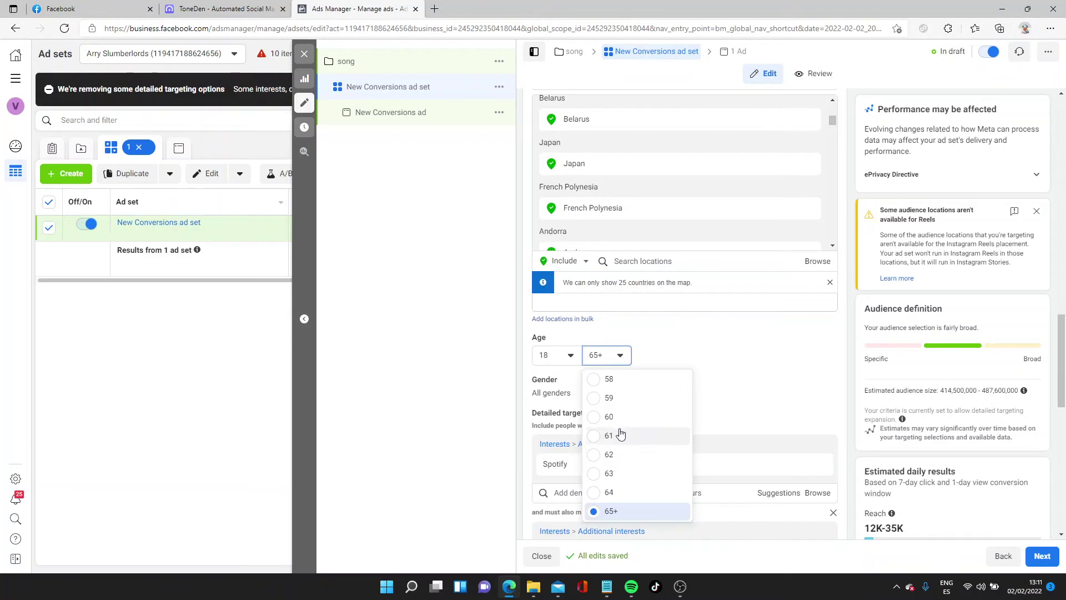
scroll(615, 425, "up", 2)
scroll(613, 427, "up", 2)
left_click(608, 405)
left_click(557, 355)
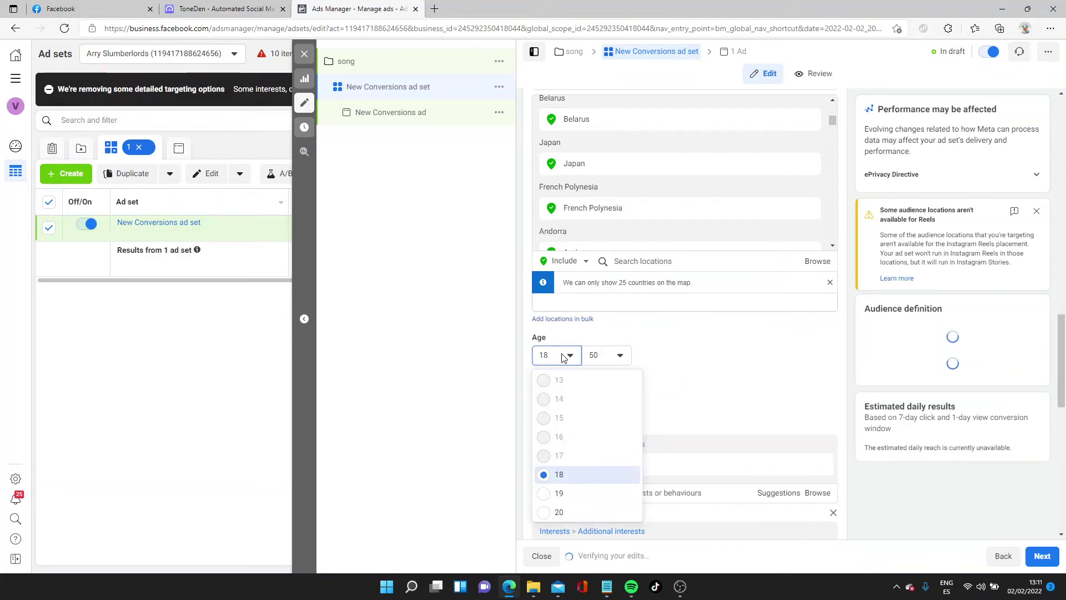
scroll(590, 493, "down", 2)
left_click(580, 485)
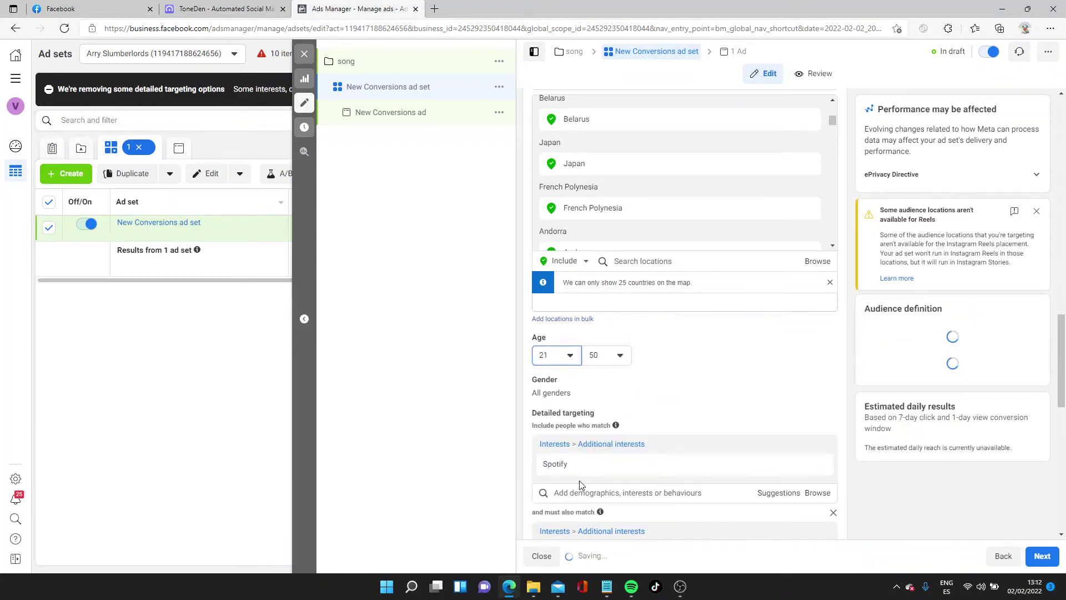
scroll(618, 367, "down", 10)
scroll(618, 367, "up", 3)
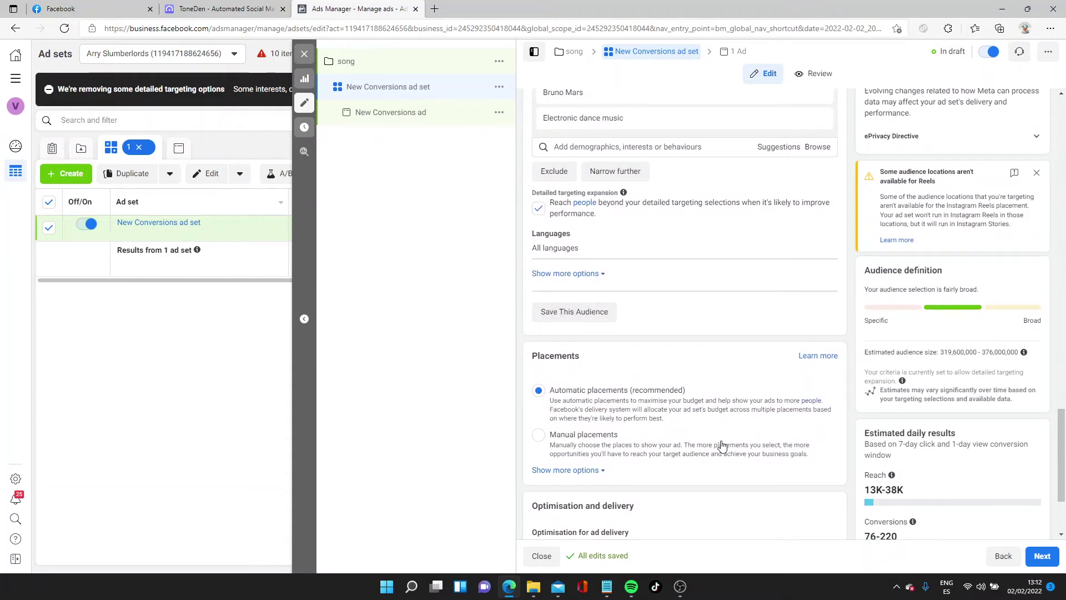
scroll(575, 181, "down", 3)
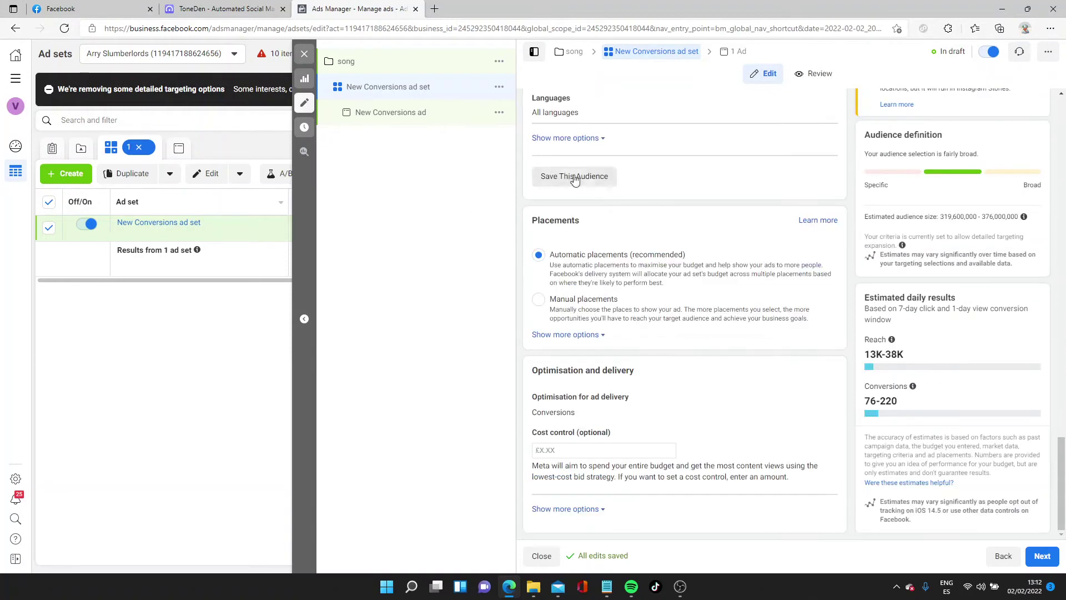
Switch to manual placements and drop Facebook, Audience Network and Messenger.
left_click(580, 302)
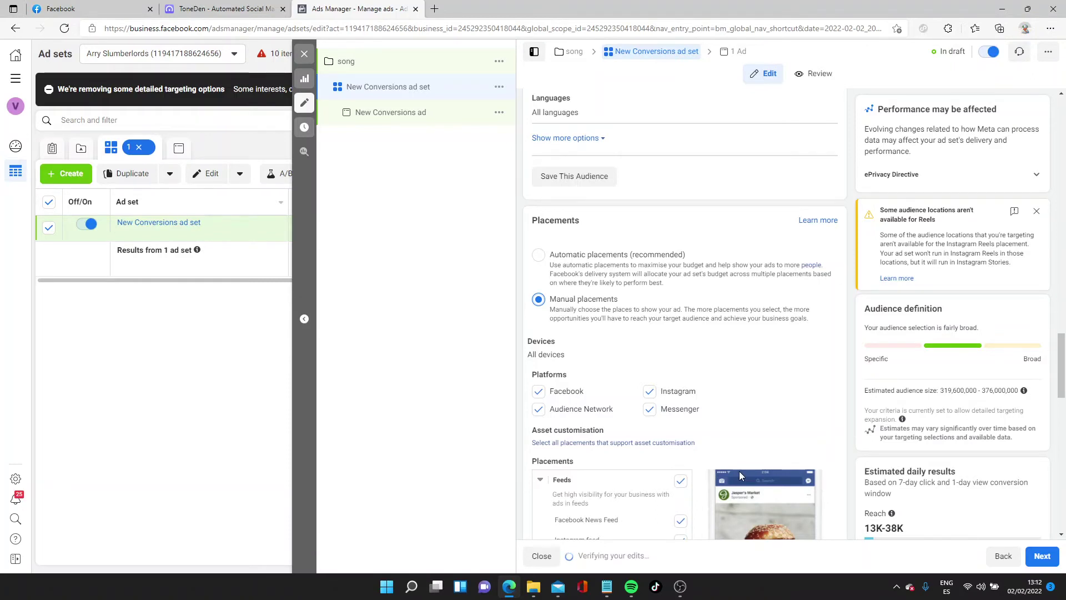
scroll(738, 471, "down", 3)
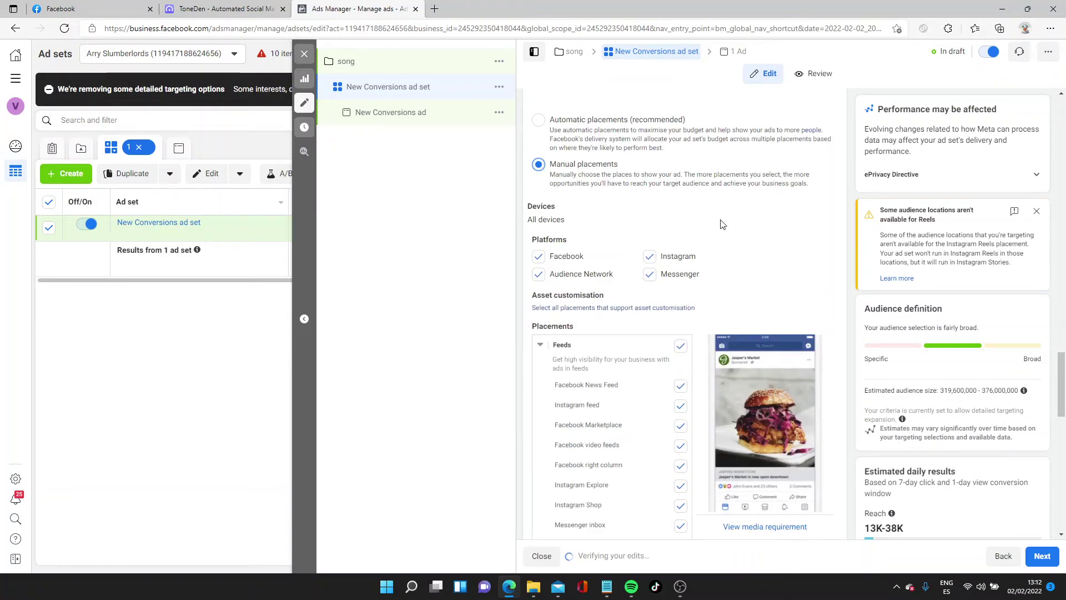
left_click(564, 257)
left_click(578, 273)
left_click(672, 275)
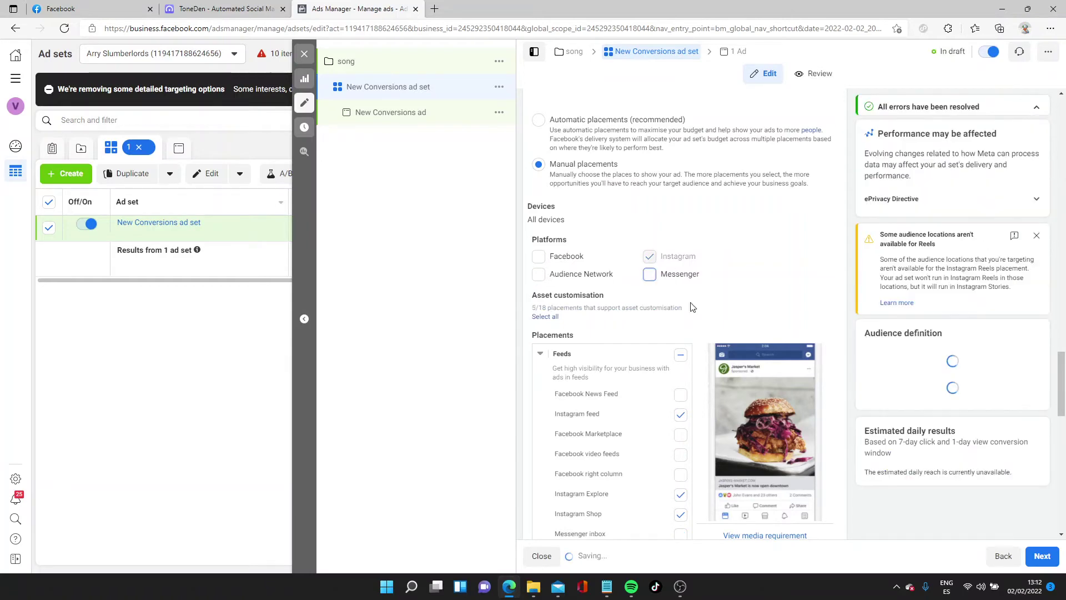
Remove the Instagram feed, Explore and Reels placements.
left_click(680, 415)
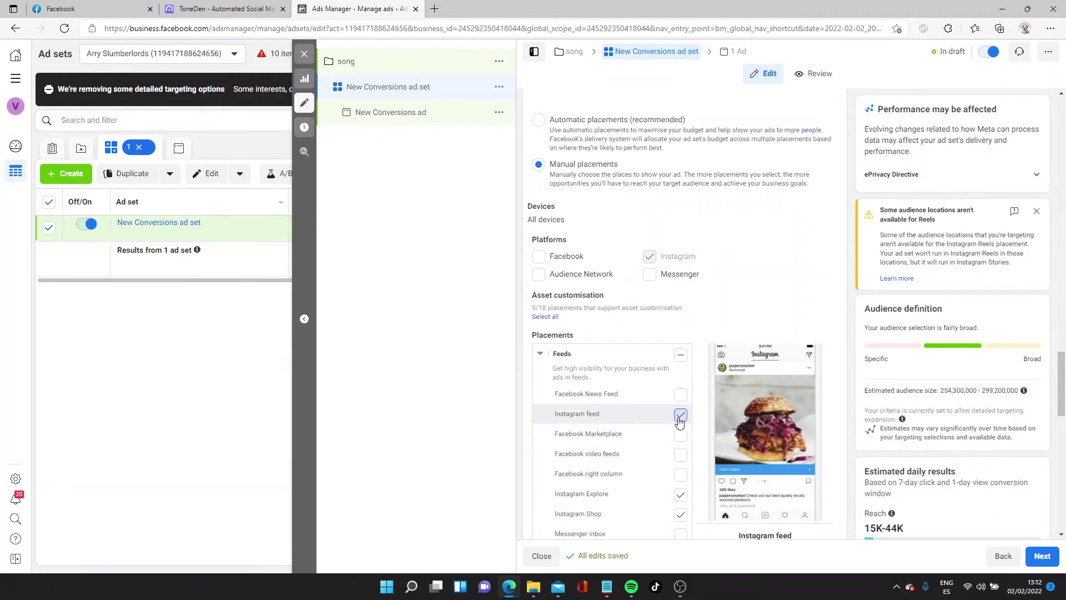
left_click(679, 494)
scroll(619, 482, "down", 2)
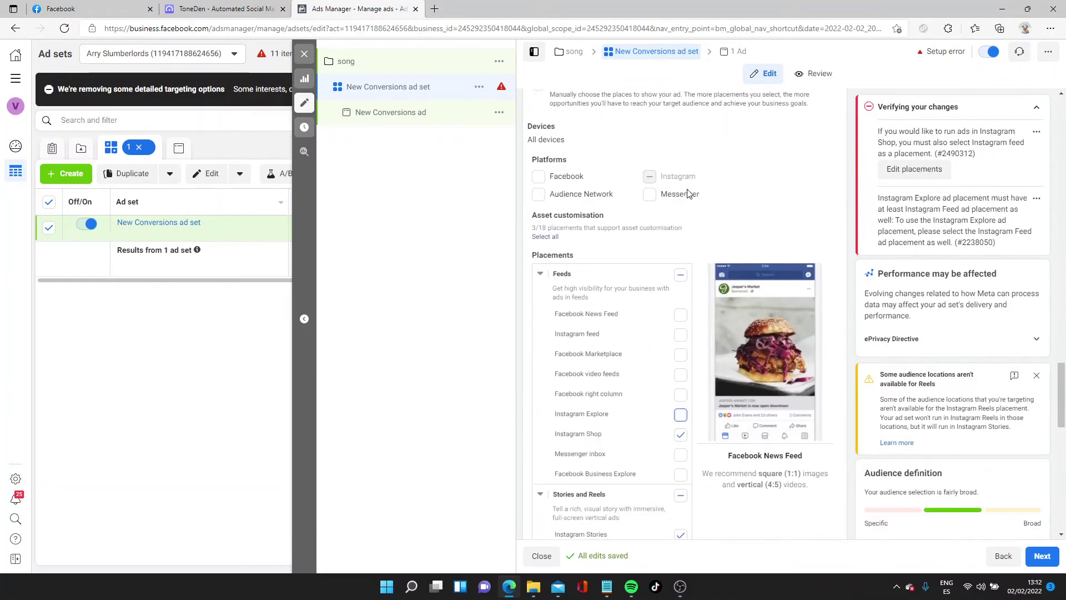
scroll(688, 289, "up", 1)
scroll(703, 309, "down", 6)
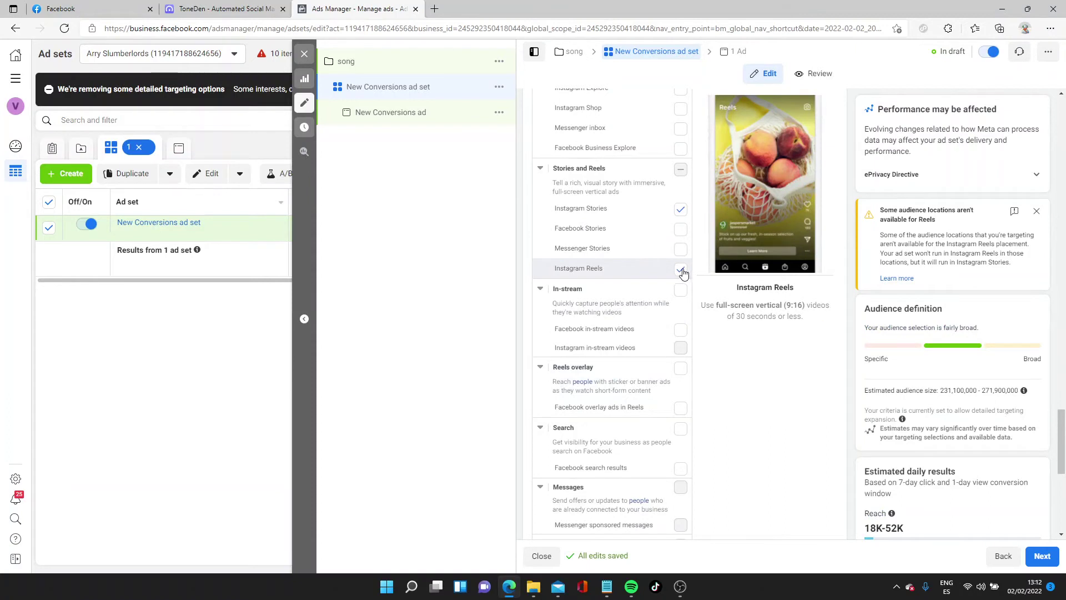
left_click(678, 269)
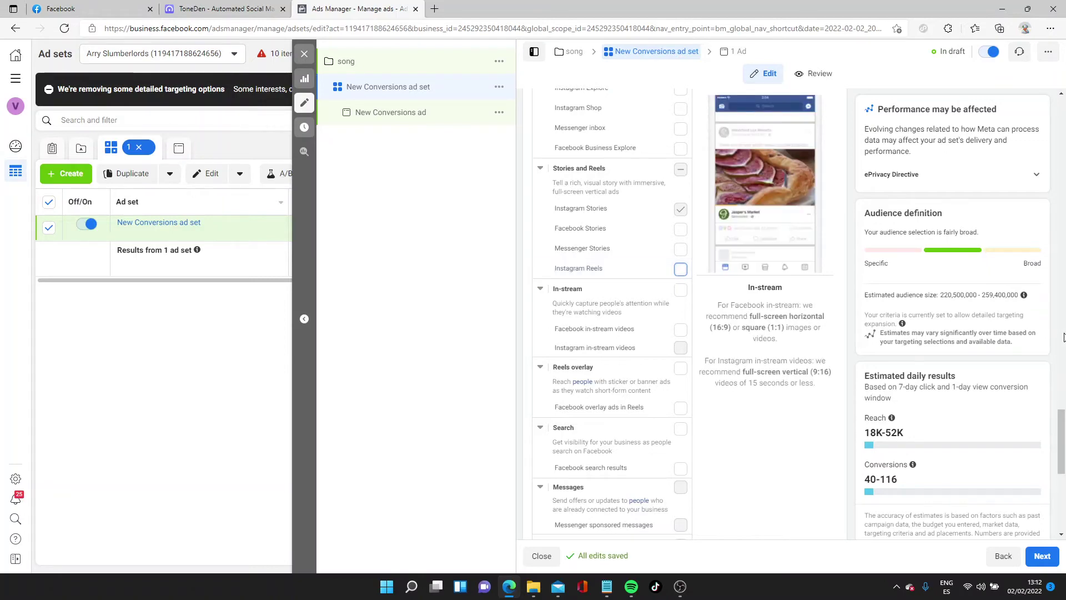
scroll(594, 422, "down", 7)
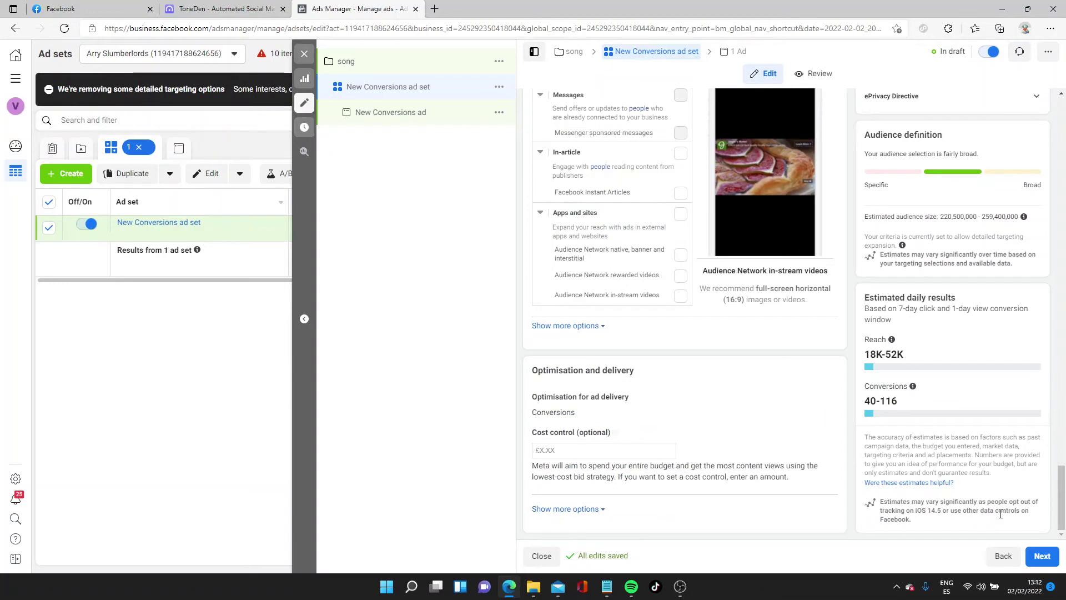
Advance to the ad level and keep V.X.D Music as the ad's Facebook Page.
left_click(1041, 555)
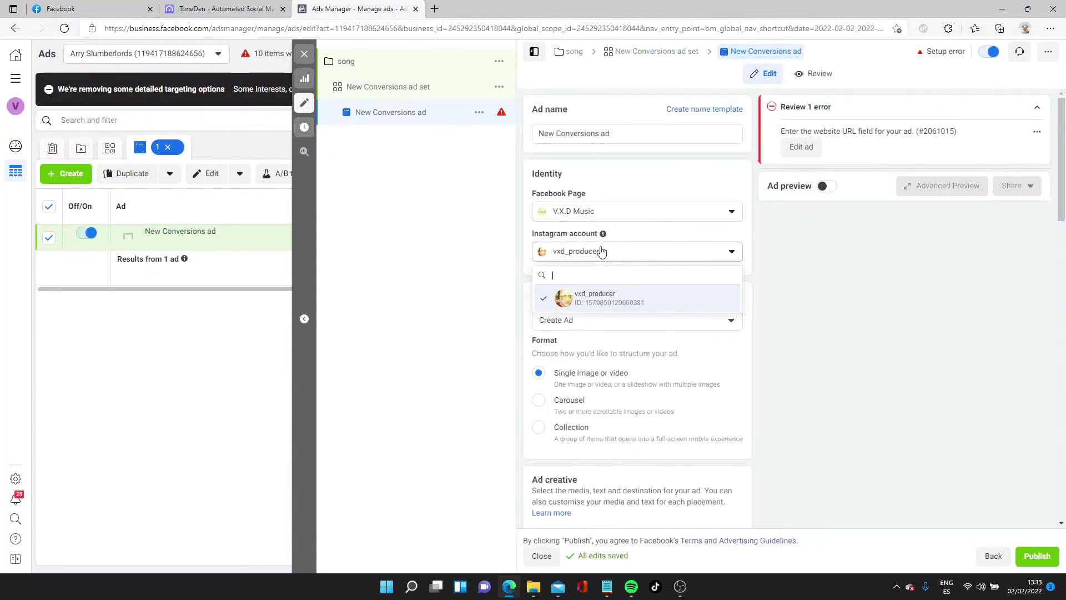
left_click(589, 214)
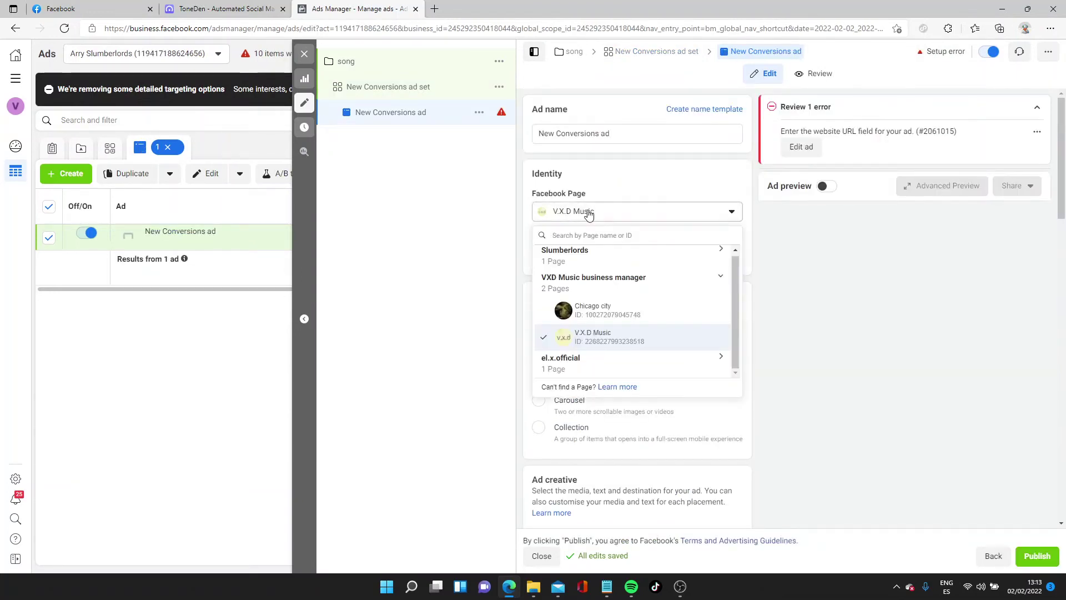
left_click(589, 214)
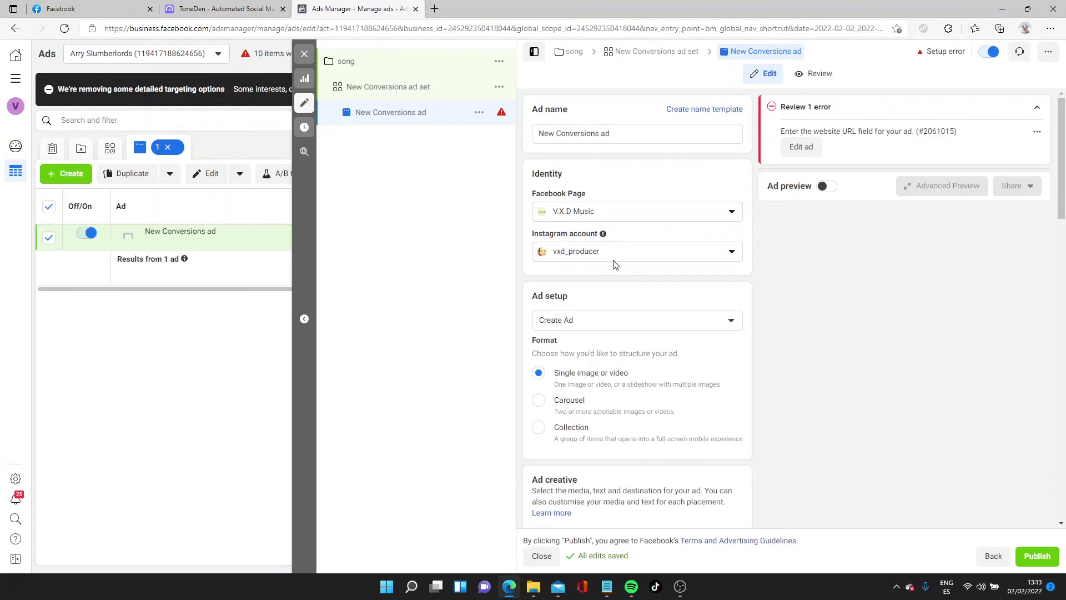
left_click(629, 212)
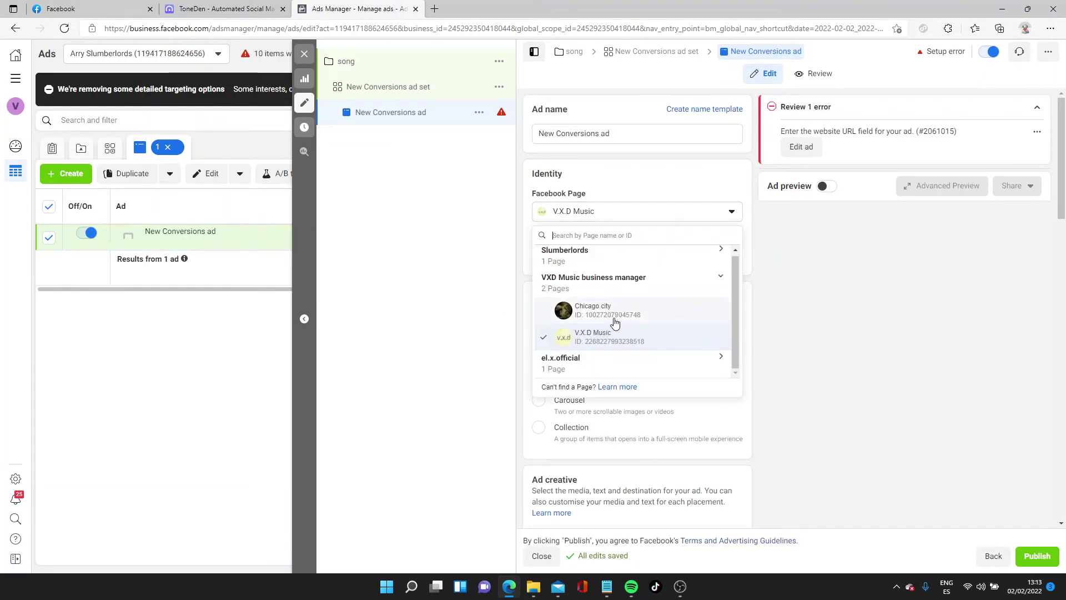
left_click(480, 299)
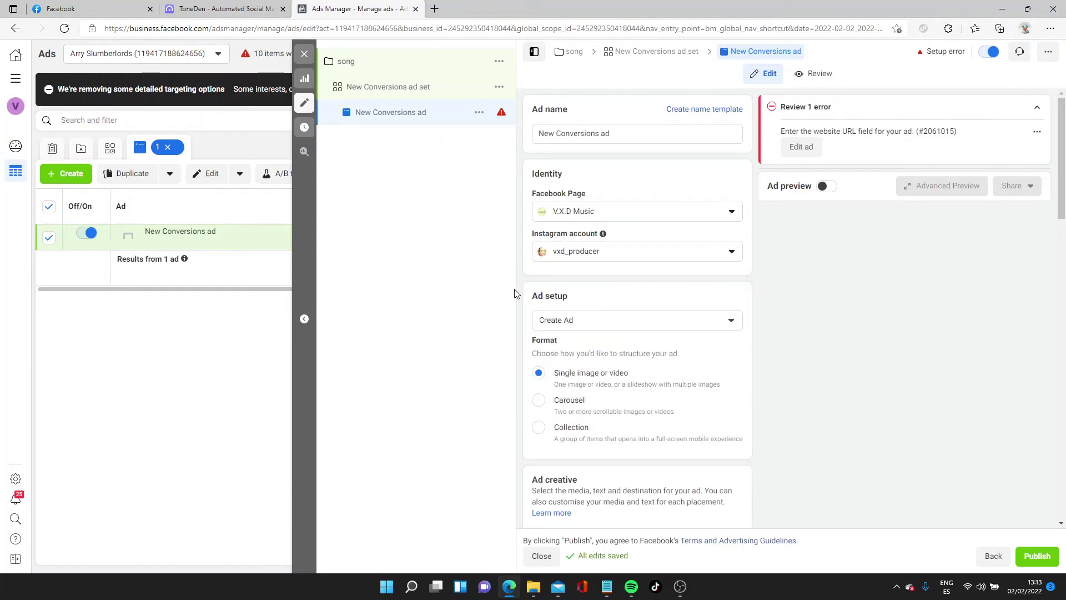
scroll(631, 374, "down", 6)
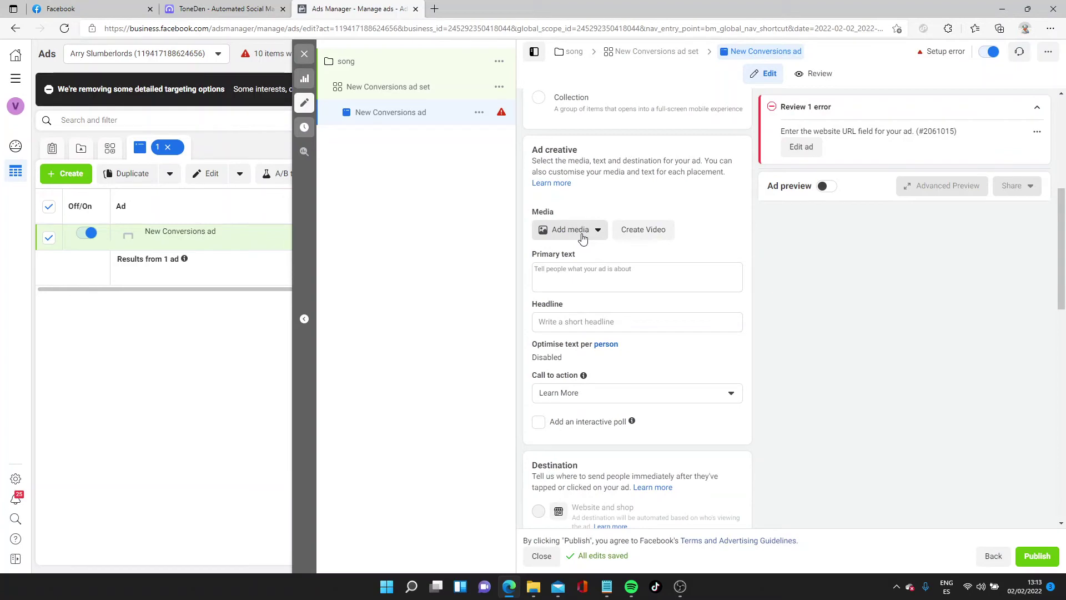
Pick the 'what u wanna' account video as the ad's media and continue to cropping.
left_click(581, 239)
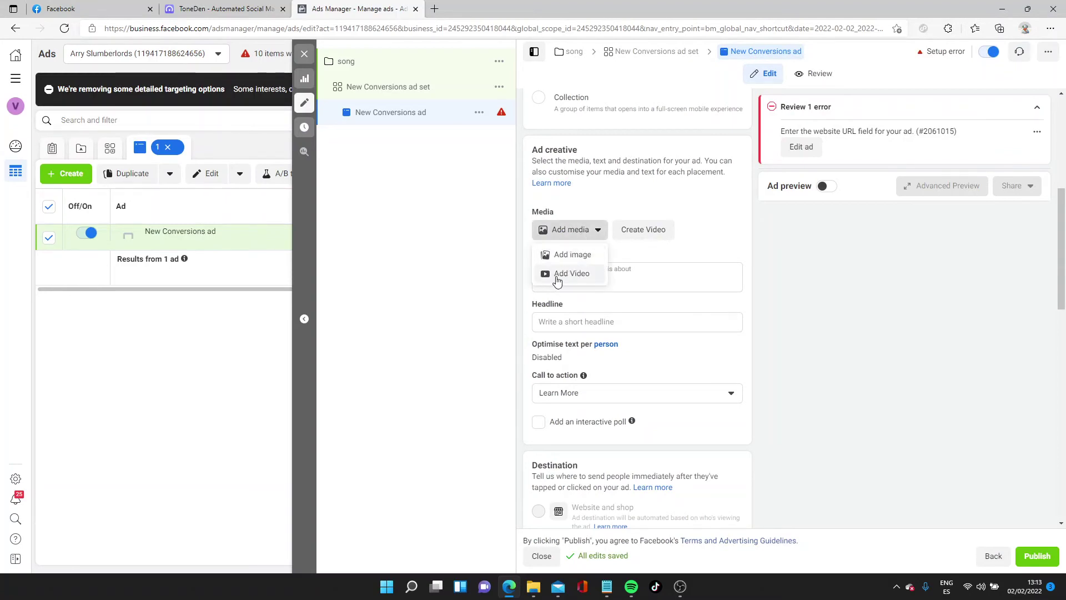
left_click(557, 276)
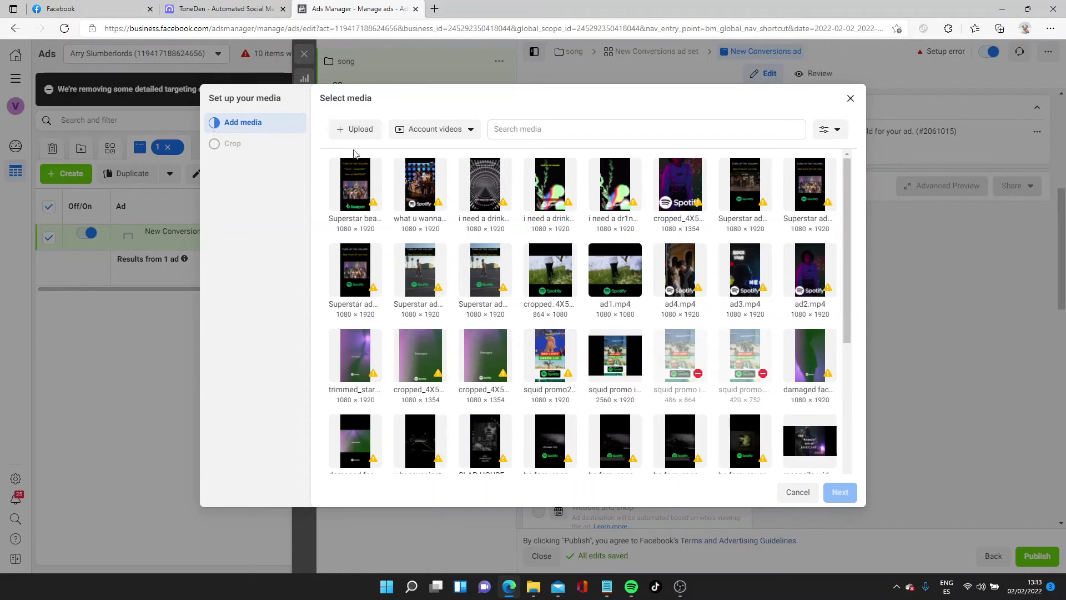
left_click(418, 183)
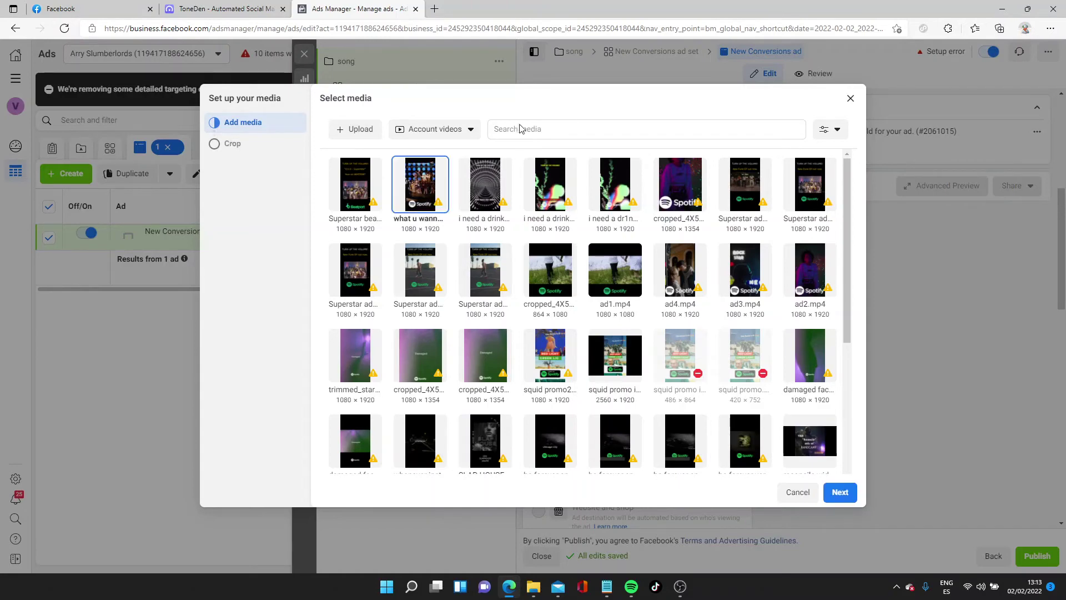
left_click(840, 492)
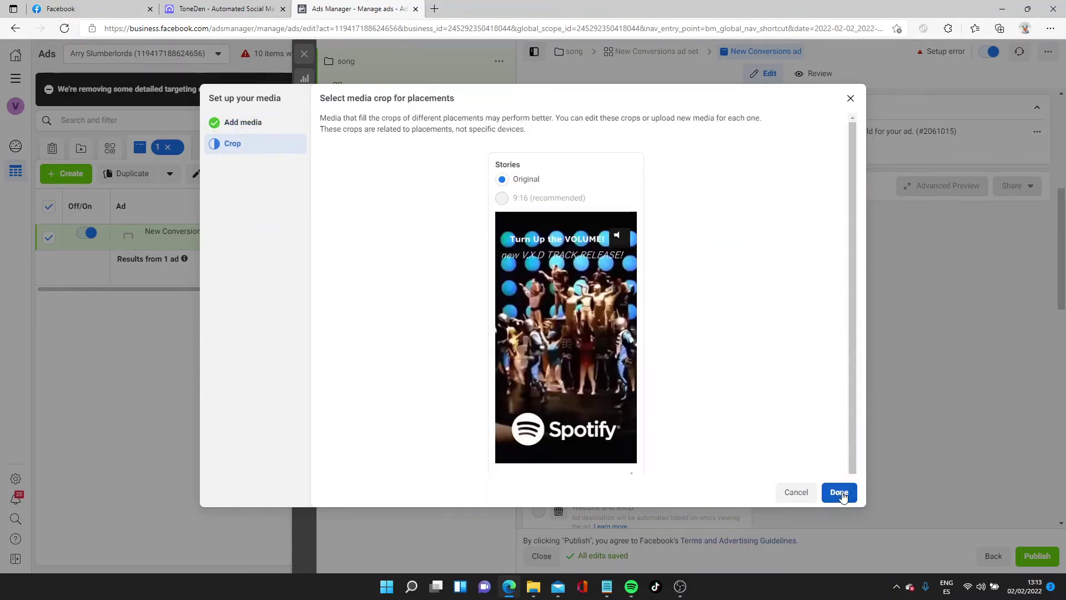
Attach the video to the ad with its Original Stories crop.
left_click(840, 491)
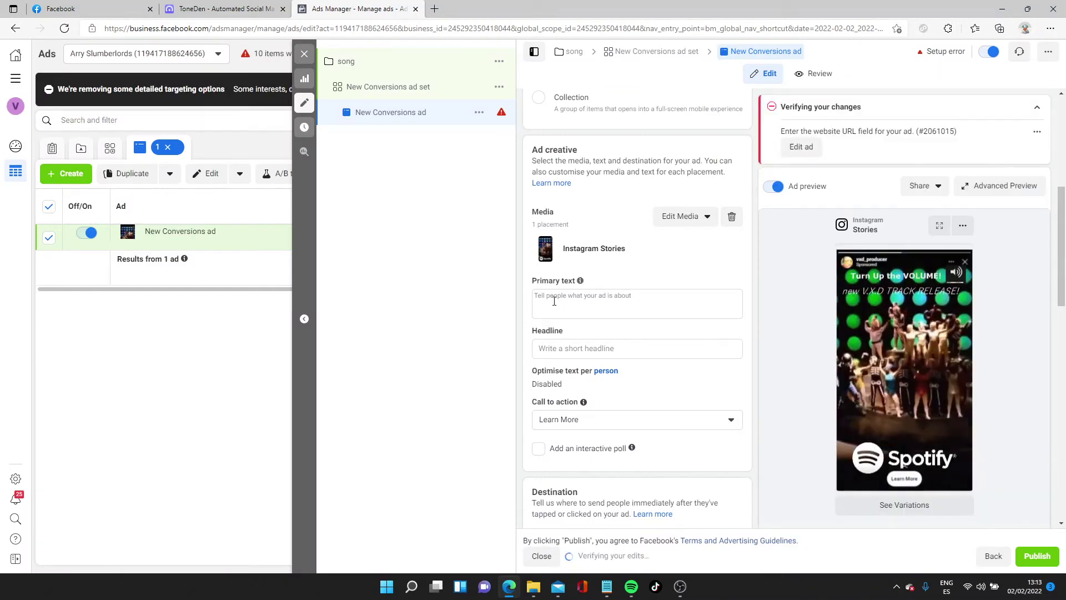
left_click(560, 316)
left_click(582, 375)
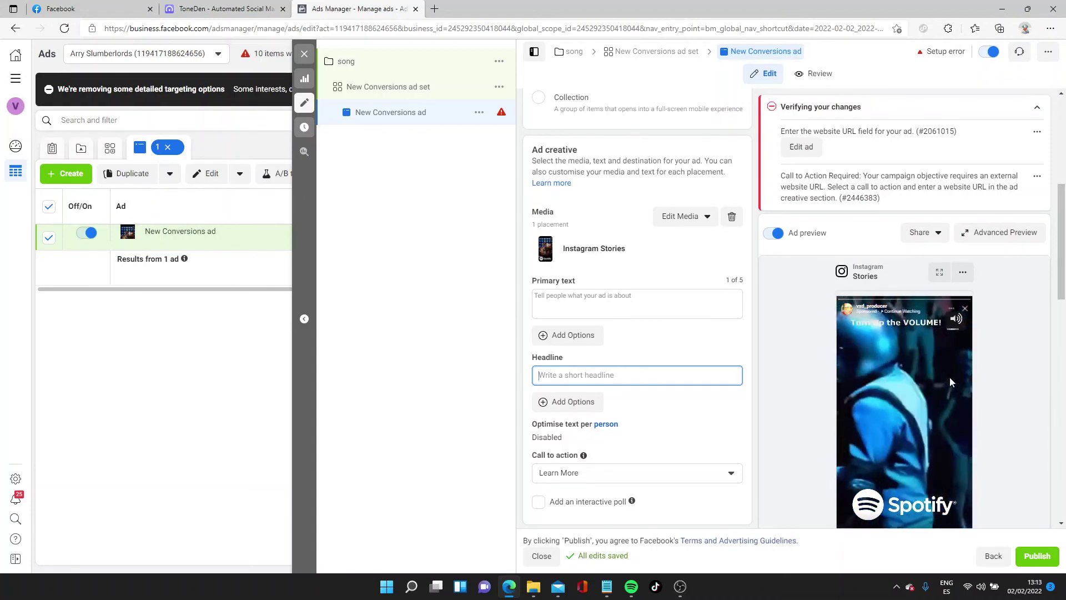
scroll(638, 400, "down", 3)
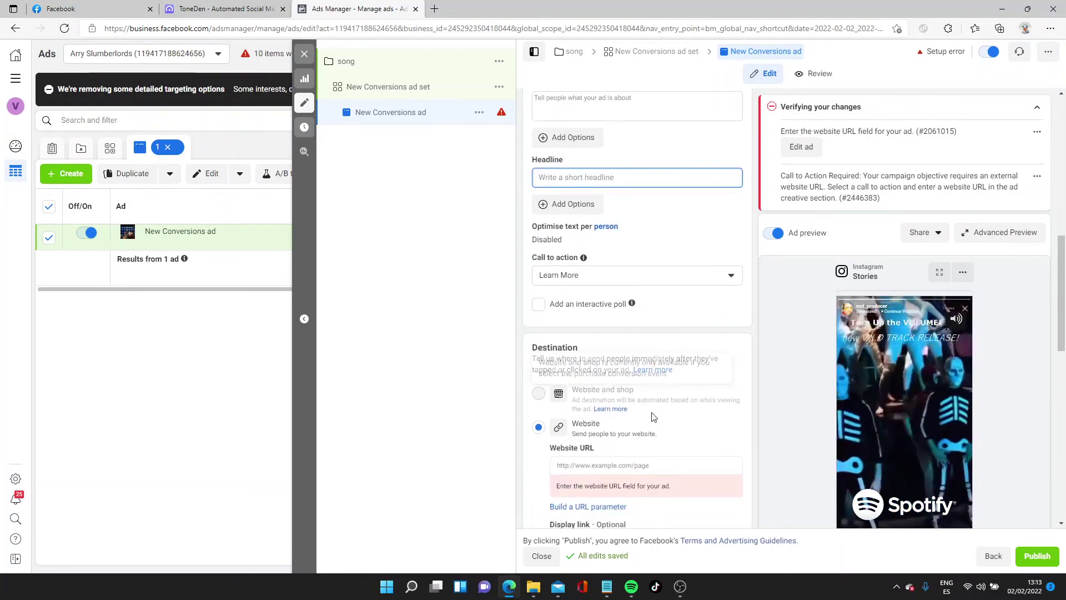
Set the ad's call to action to Listen Now.
left_click(559, 276)
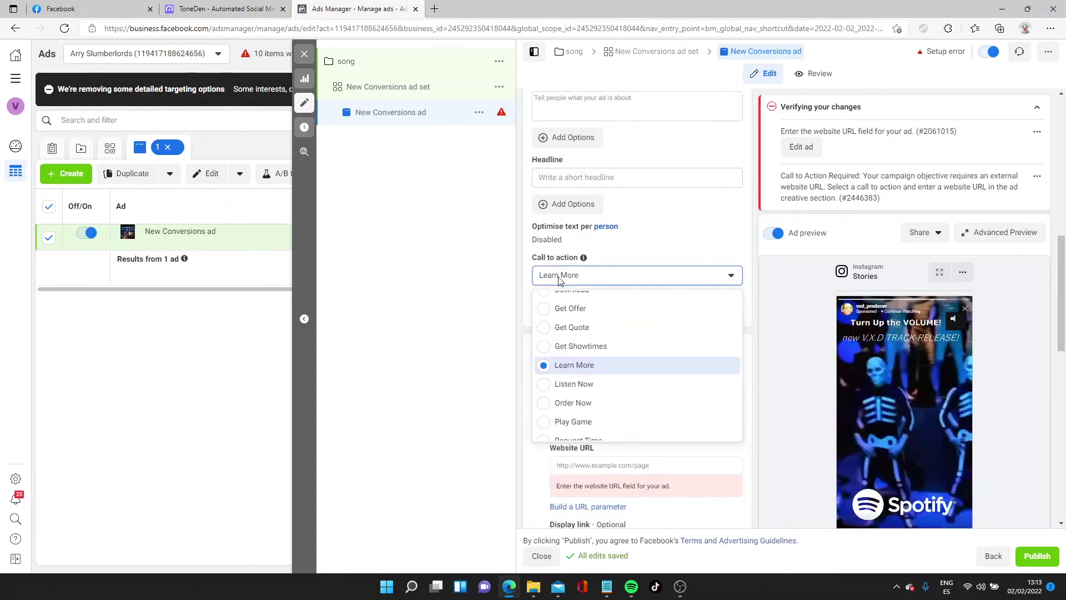
left_click(564, 384)
scroll(605, 337, "down", 2)
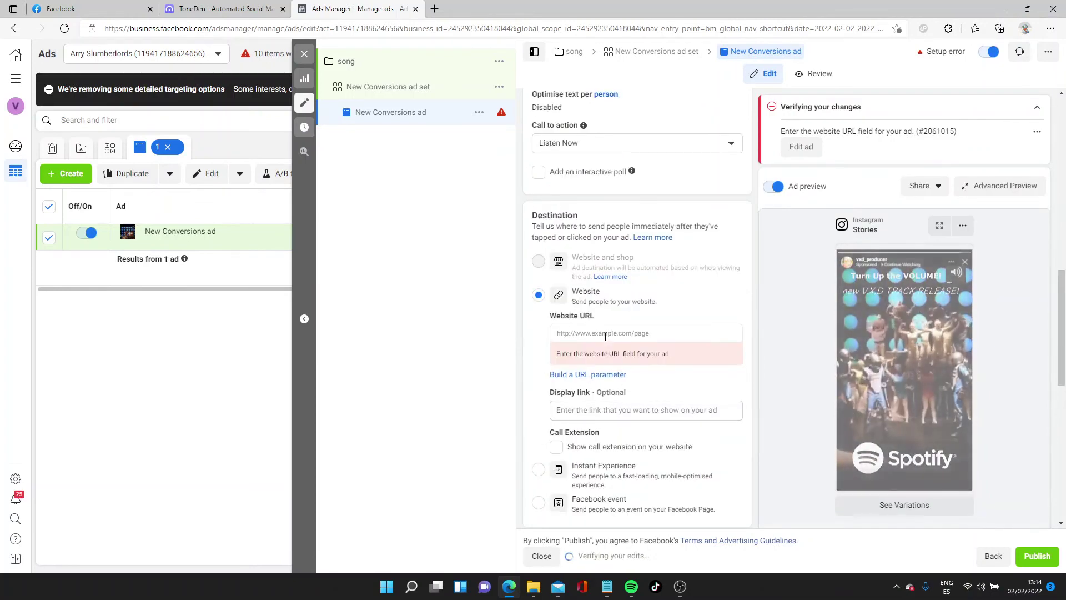
key("ctrl+shift+Tab")
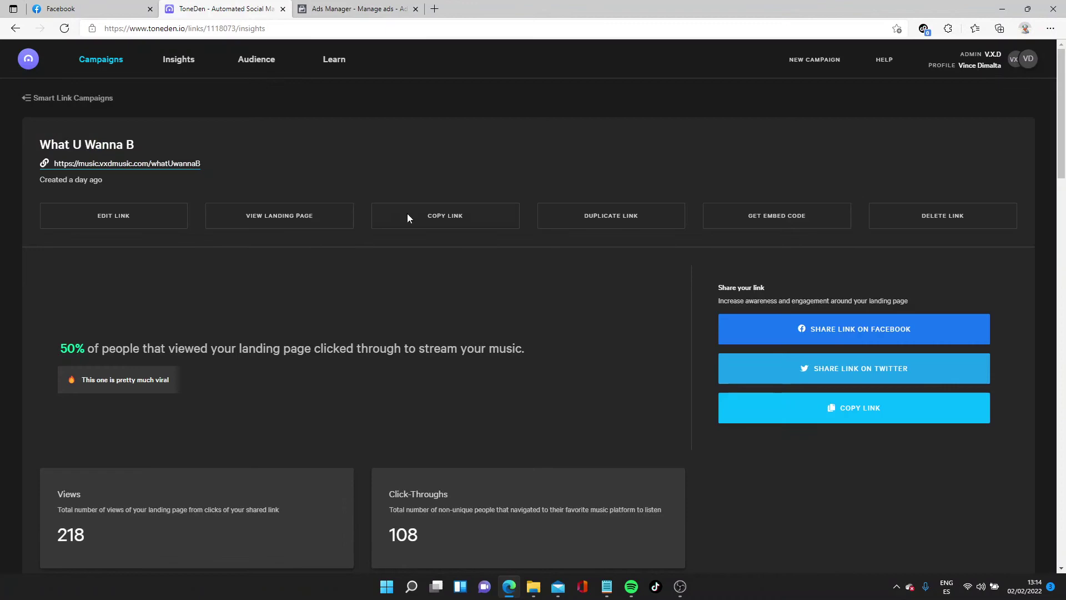
Paste the What U Wanna B ToneDen link into the ad's Website URL.
left_click_drag(199, 161, 95, 161)
key("ctrl+c")
left_click(66, 158)
key("ctrl+Tab")
right_click(585, 327)
left_click(614, 145)
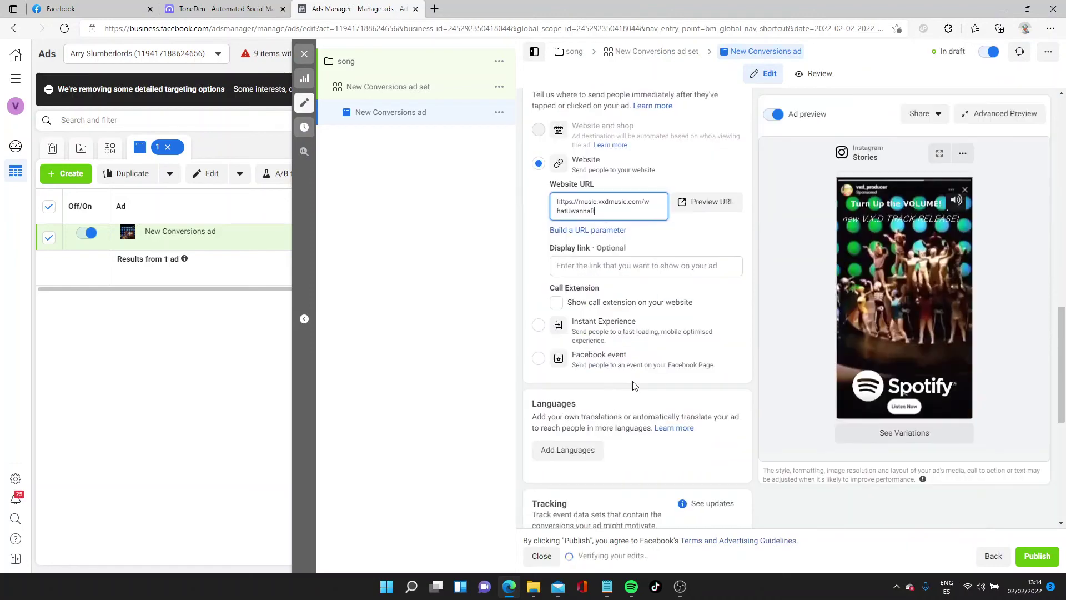
Preview the destination URL, then publish the campaign, ad set and ad.
left_click(701, 203)
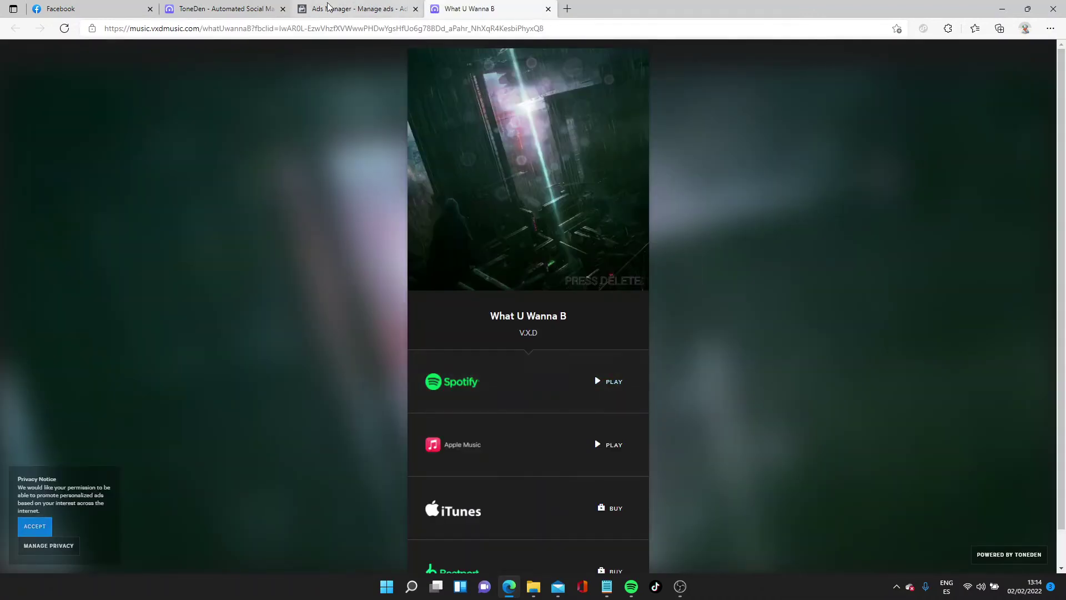
left_click(346, 4)
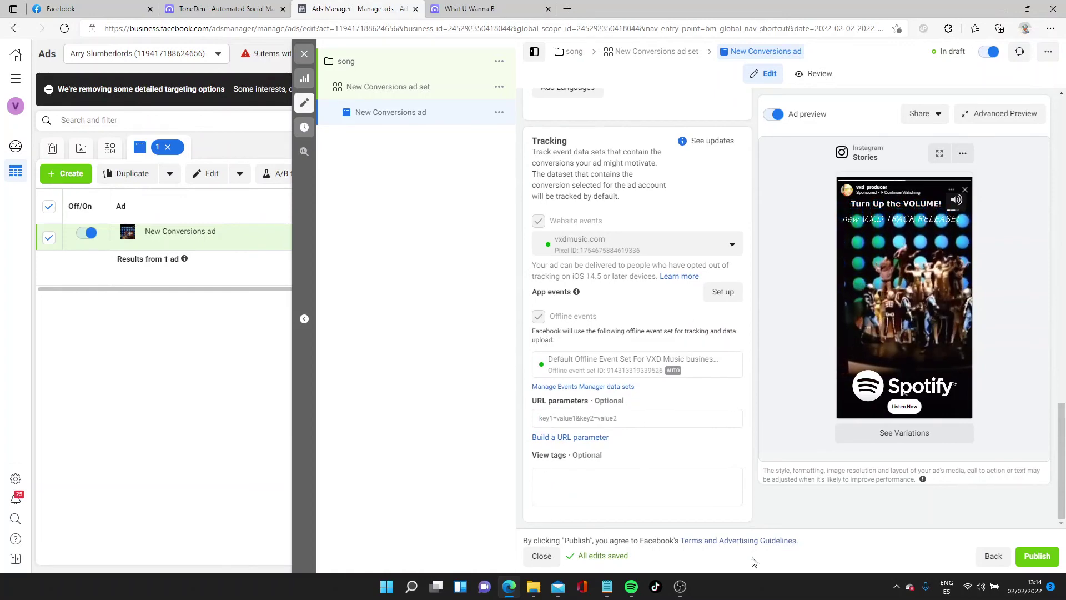
left_click(1012, 556)
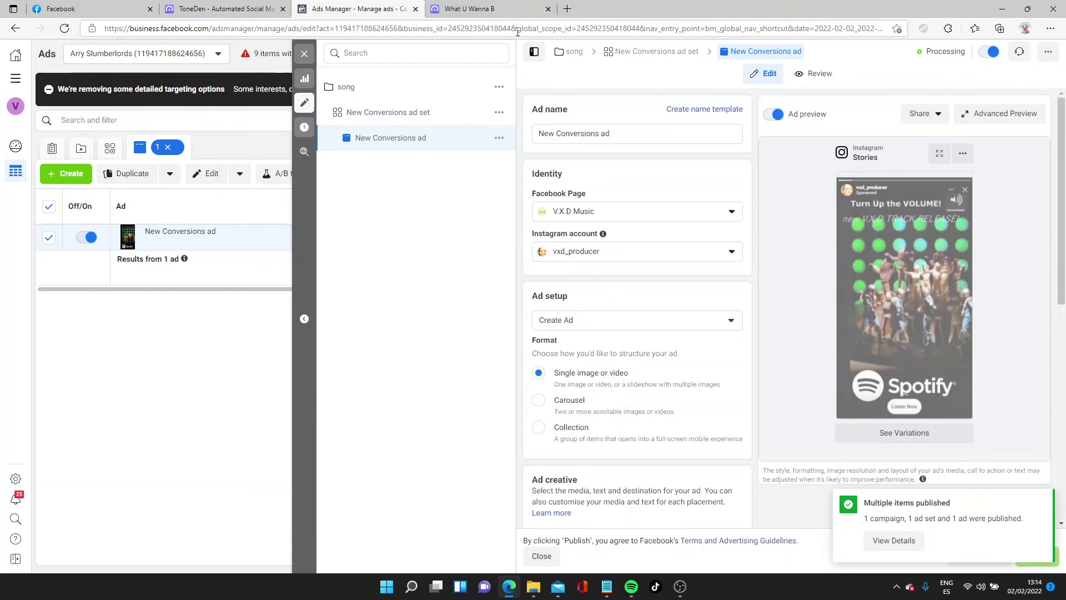
Duplicate the New Conversions ad into 3 copies.
right_click(400, 114)
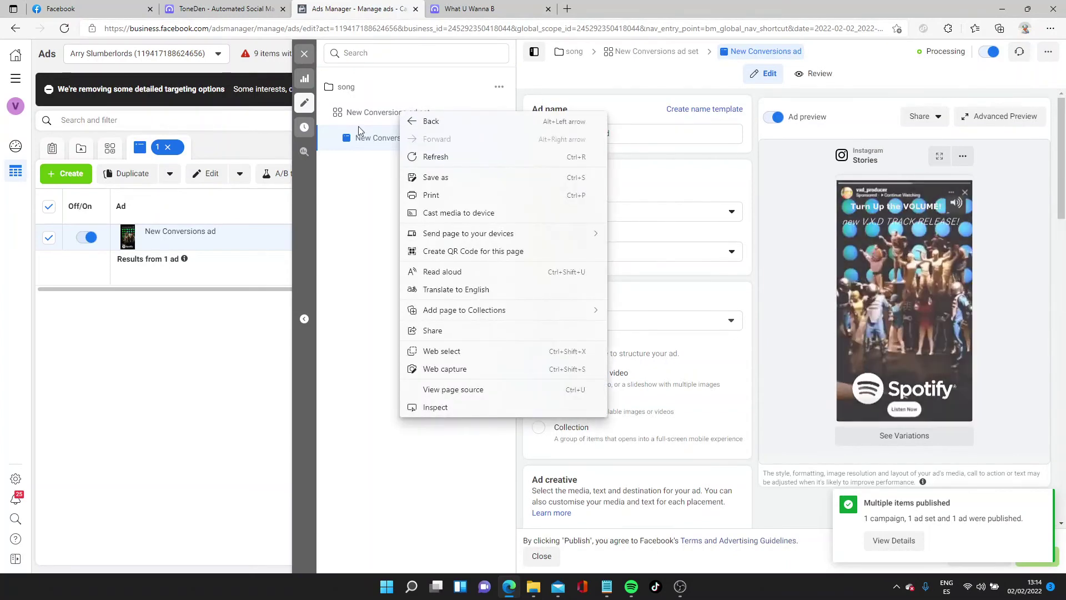
left_click(411, 113)
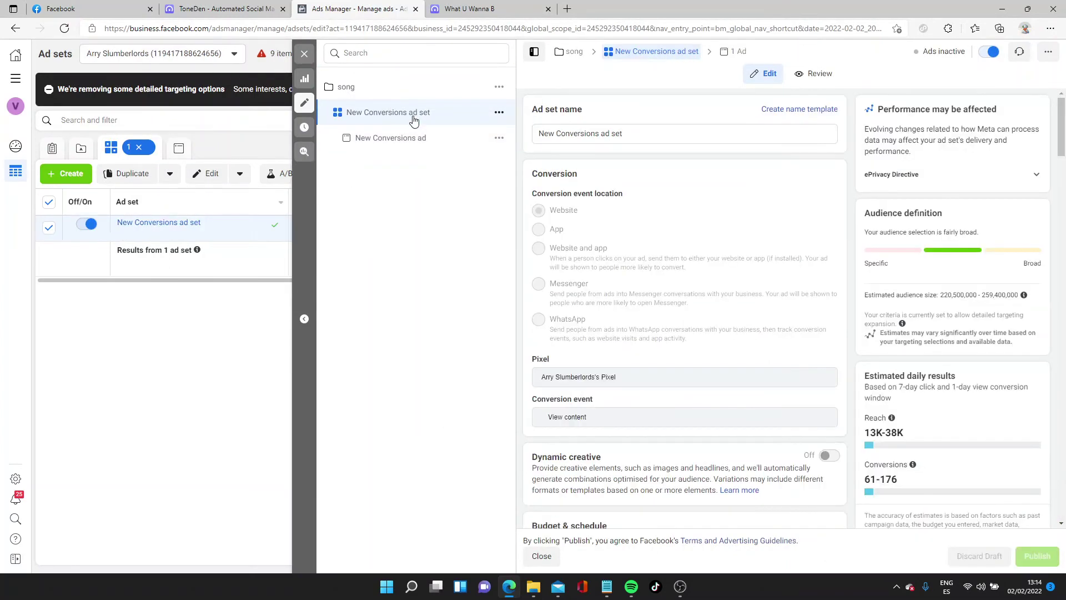
right_click(413, 121)
left_click(499, 114)
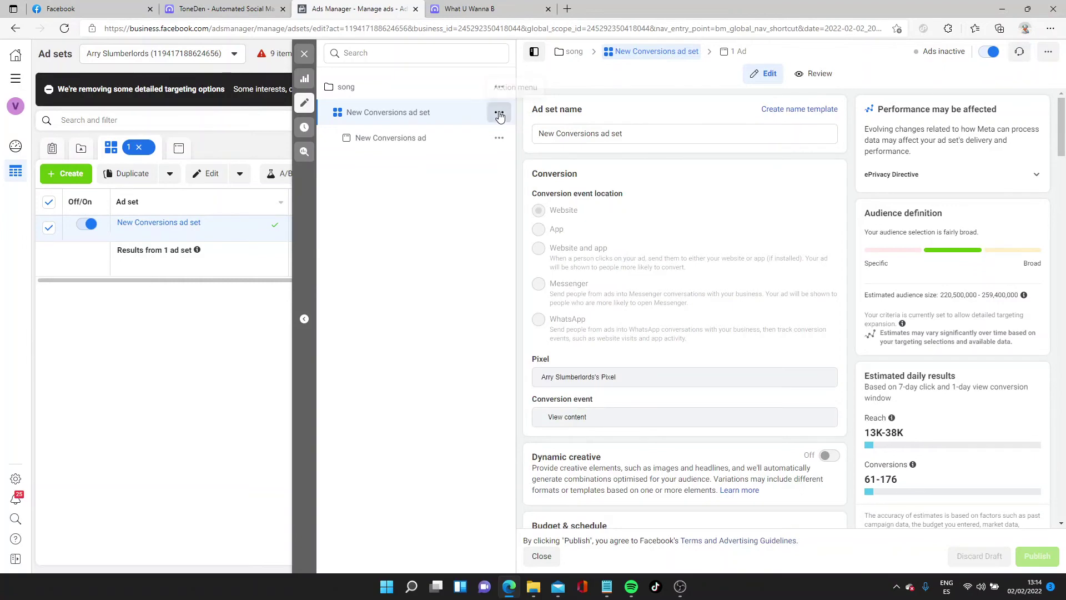
left_click(499, 114)
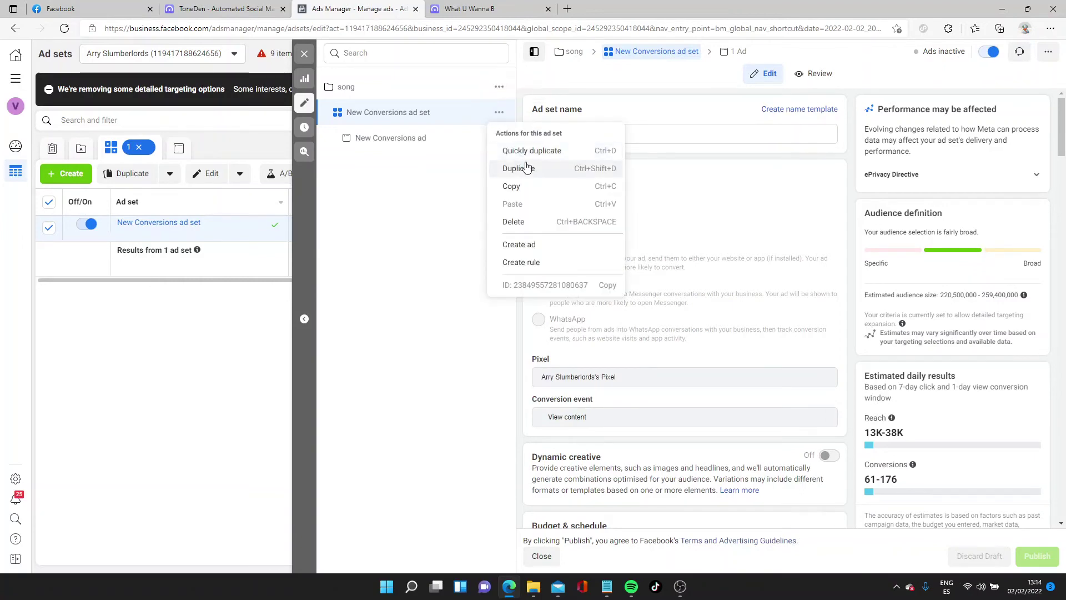
left_click(421, 139)
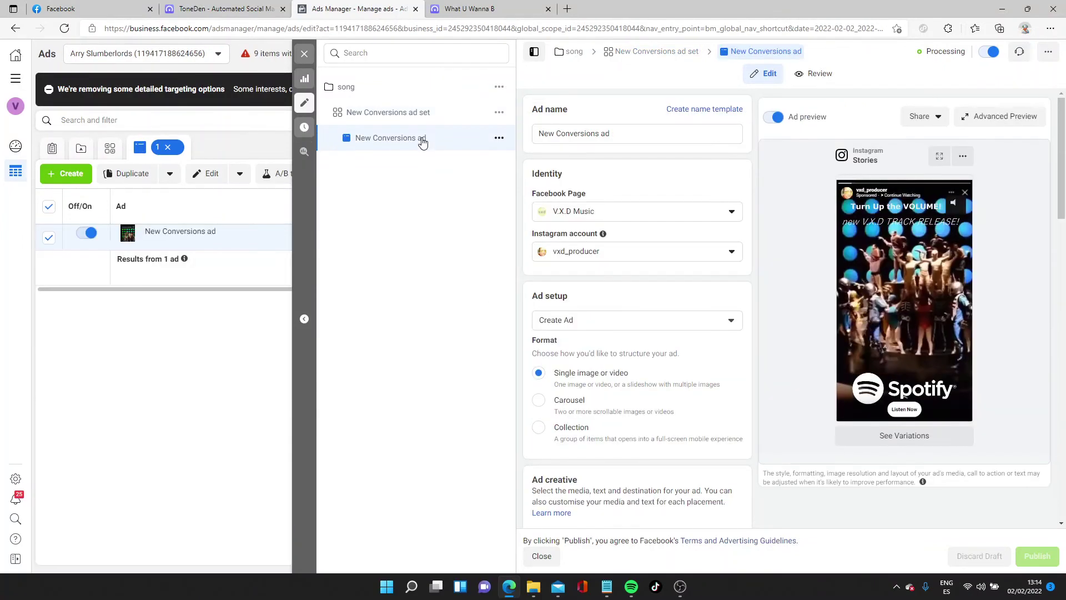
left_click(499, 138)
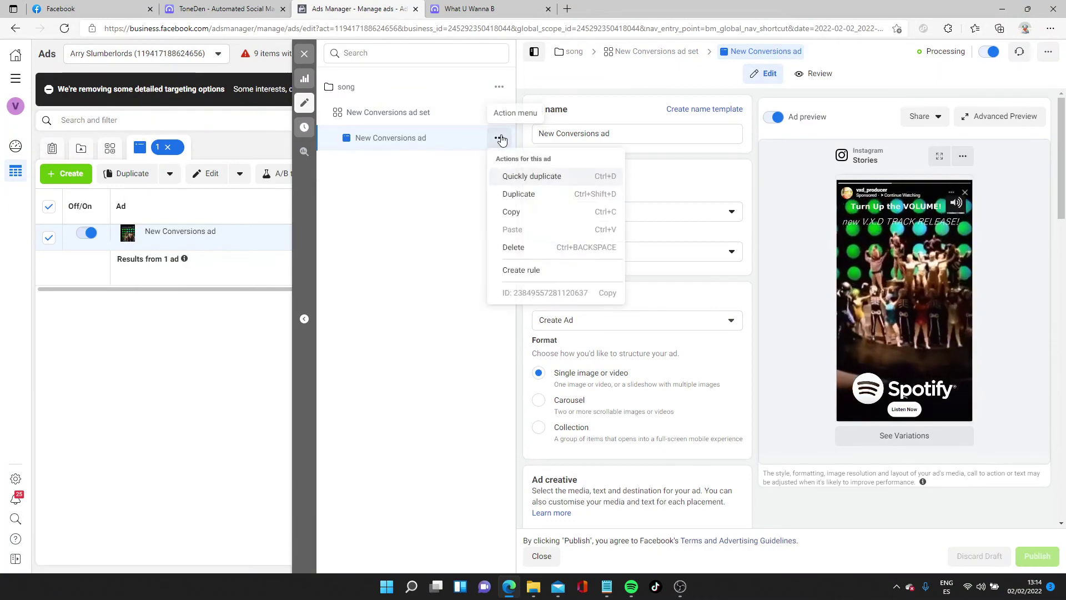
left_click(519, 194)
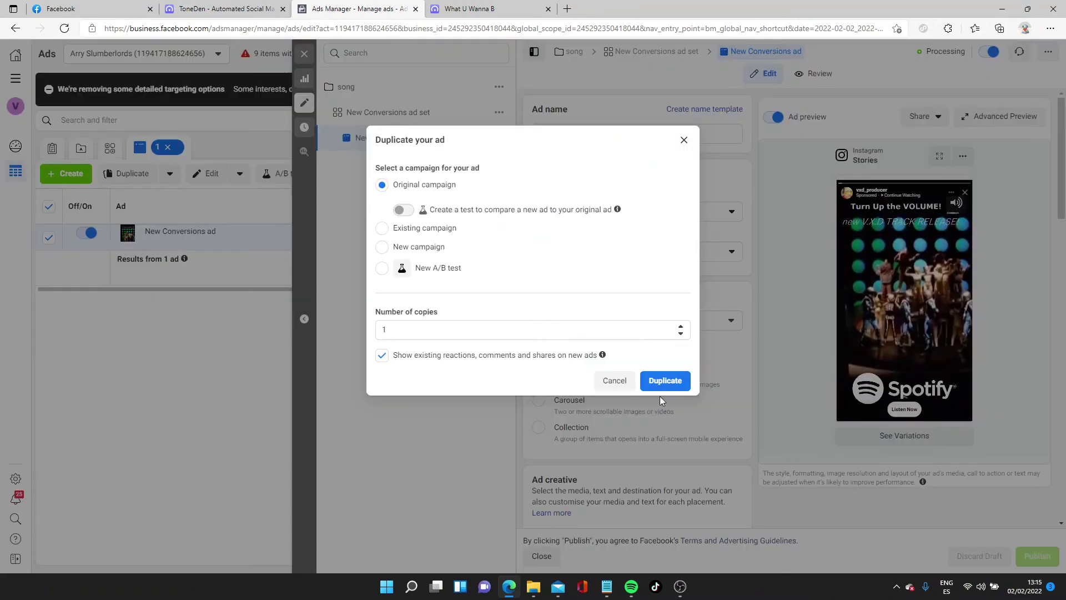
double_click(420, 336)
type("3")
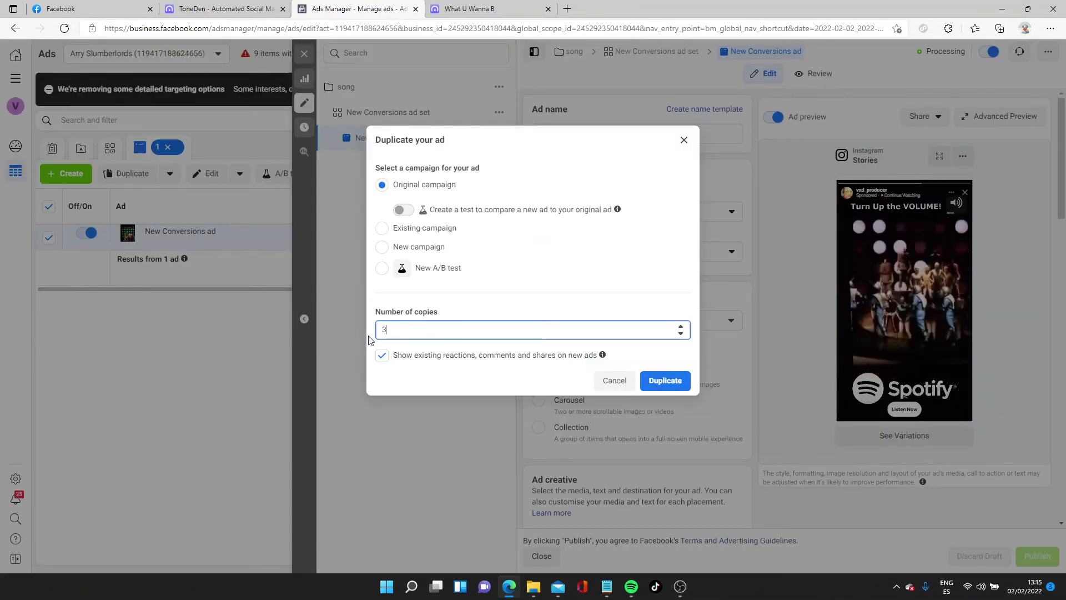
left_click(668, 380)
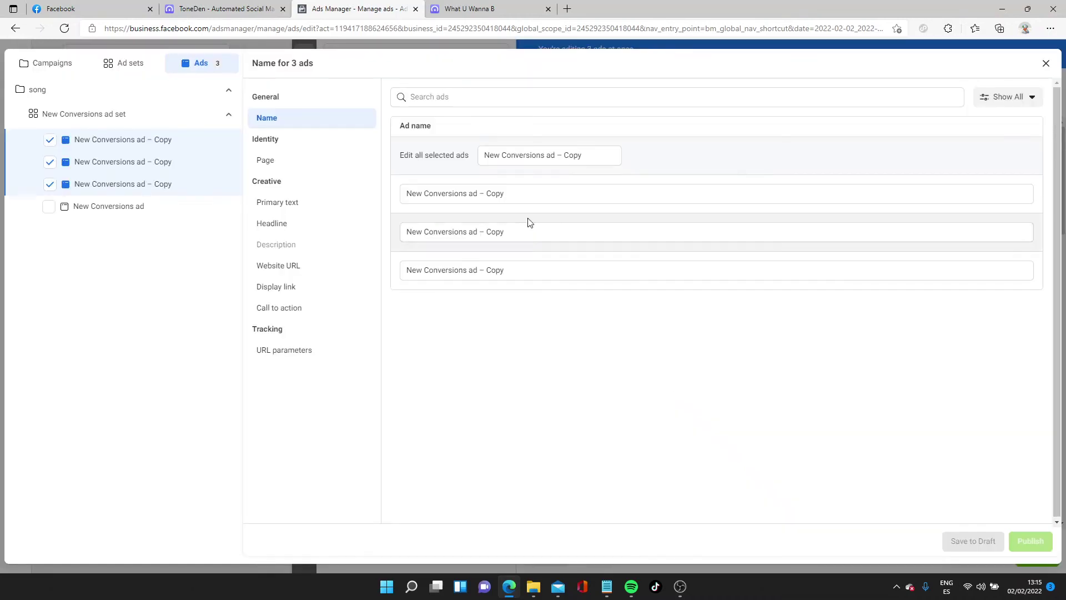
Rename the copies Copy2, Copy3 and Copy4 and publish them.
left_click(535, 199)
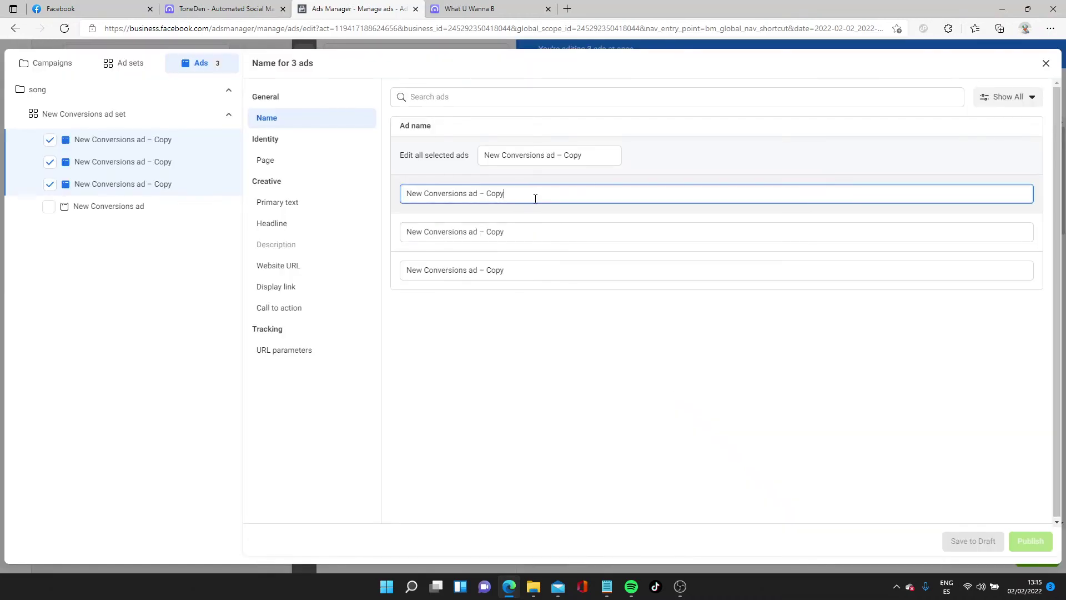
left_click(535, 234)
type("3")
left_click(571, 268)
type("4")
left_click(1031, 545)
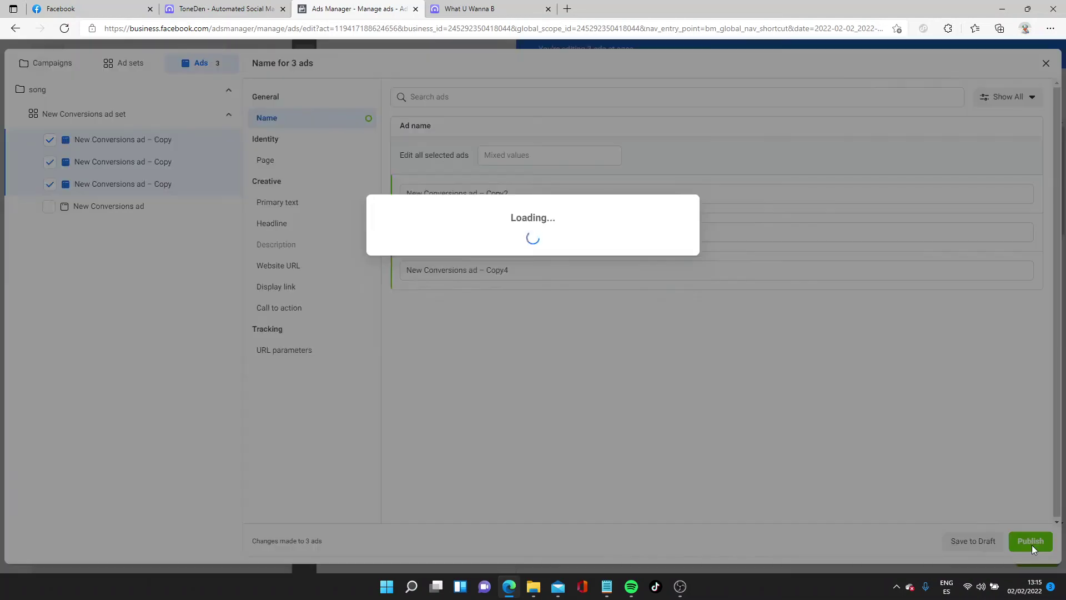
left_click(672, 264)
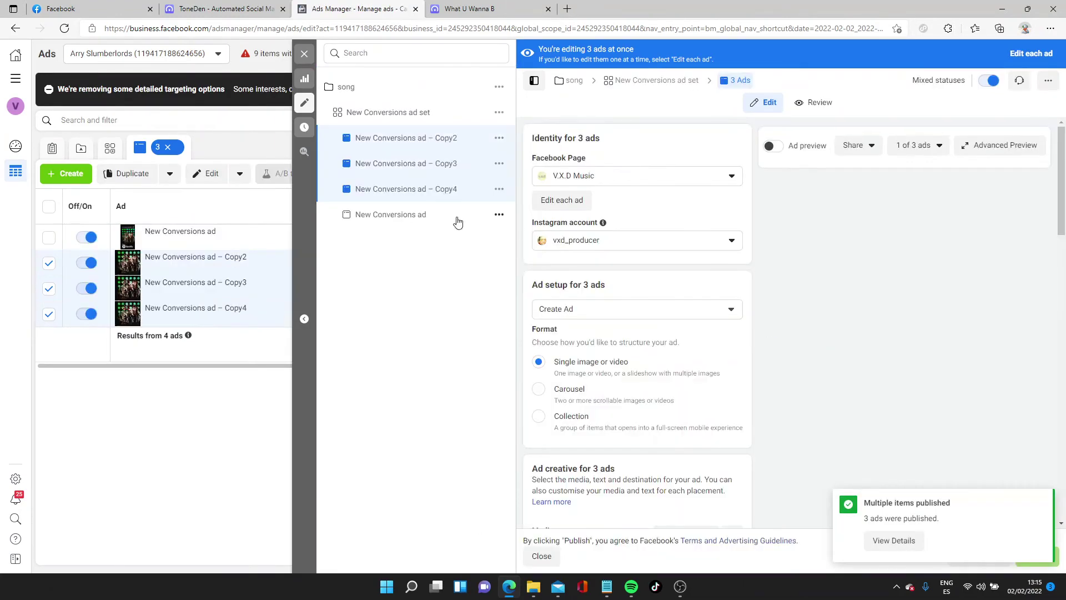
Replace Copy3's video with the 'NEW TRACK OUT TODAY!' clip.
left_click(431, 167)
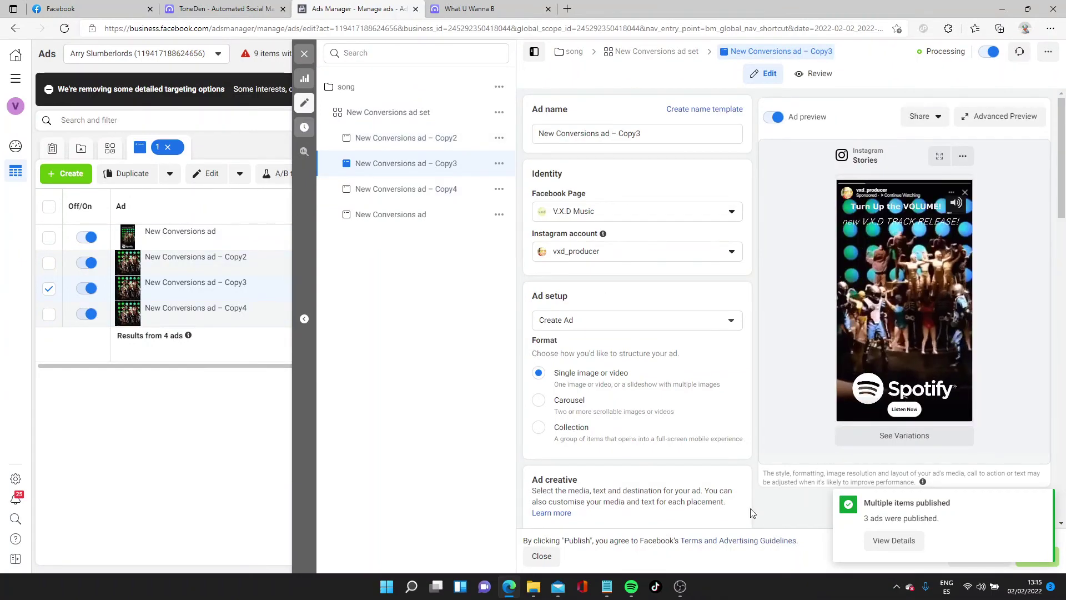
scroll(644, 404, "down", 6)
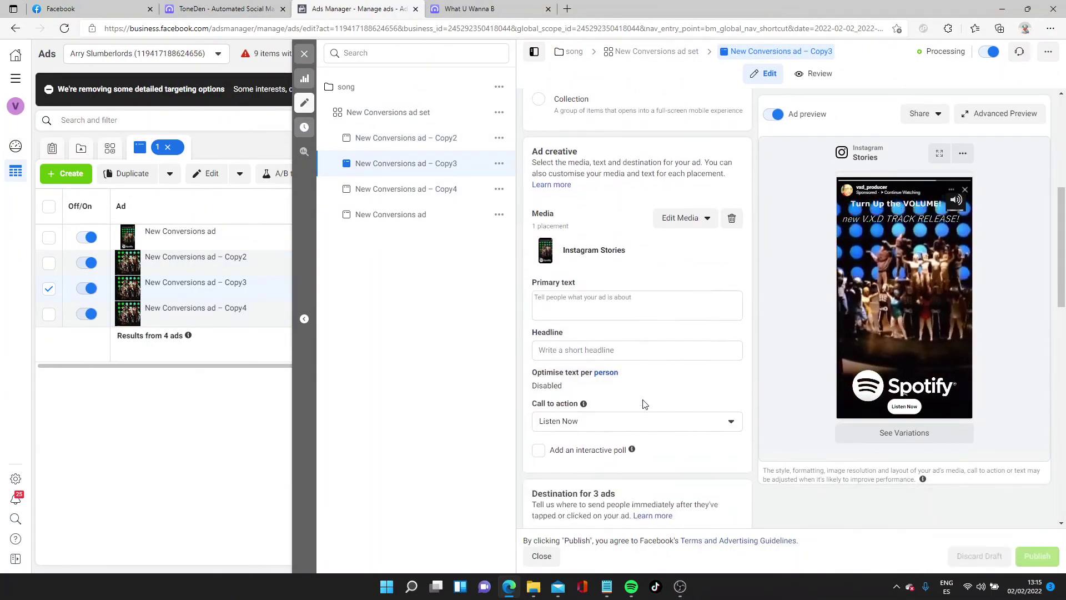
scroll(644, 404, "up", 5)
left_click(682, 481)
left_click(705, 529)
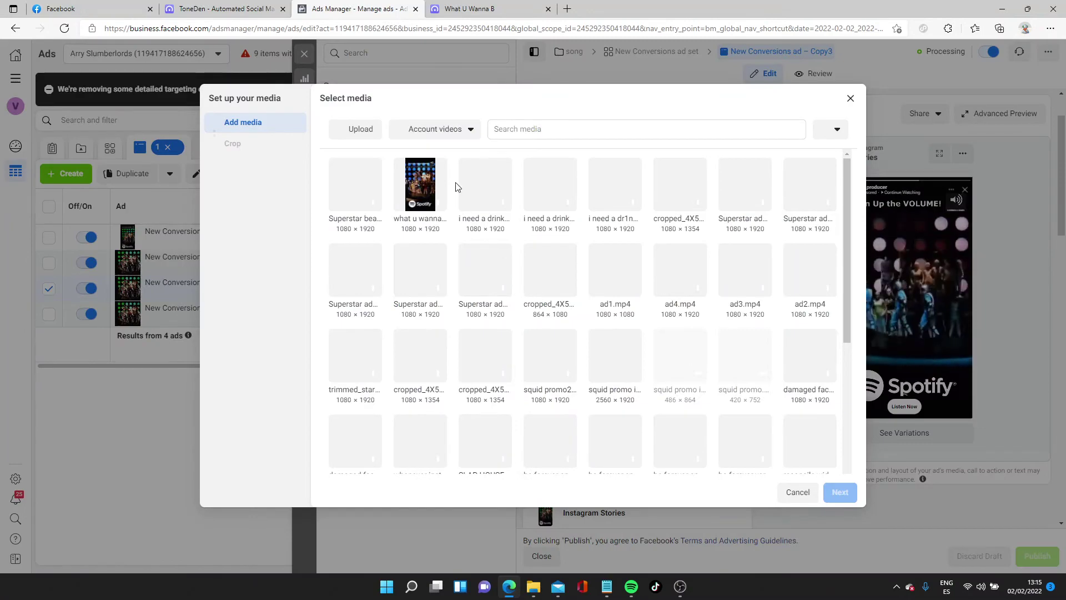
key("Escape")
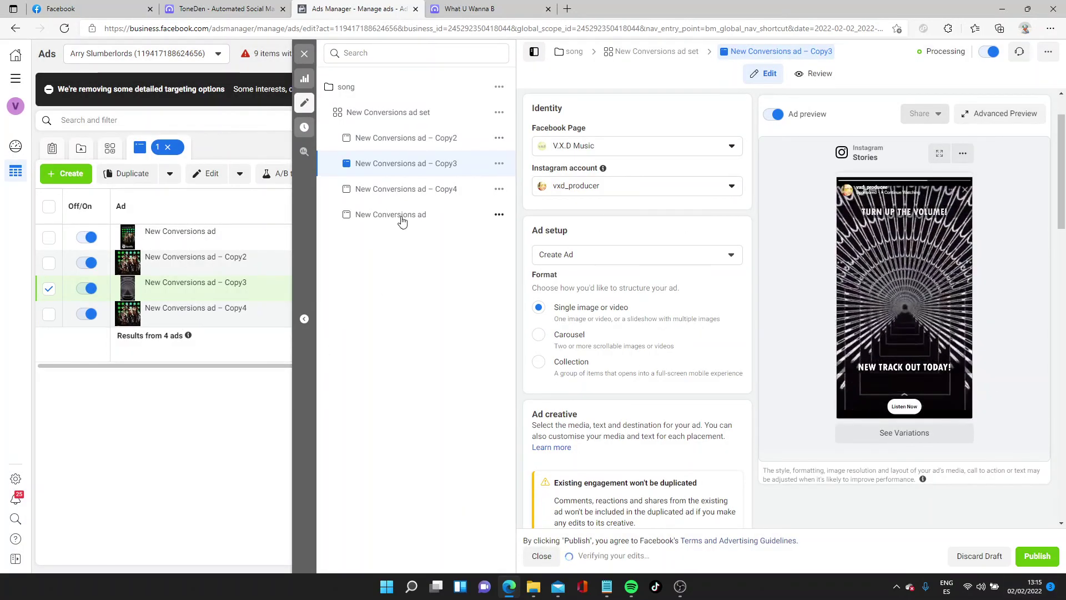
Duplicate the New Conversions ad set, name the copy Copy2 and publish it.
left_click(362, 113)
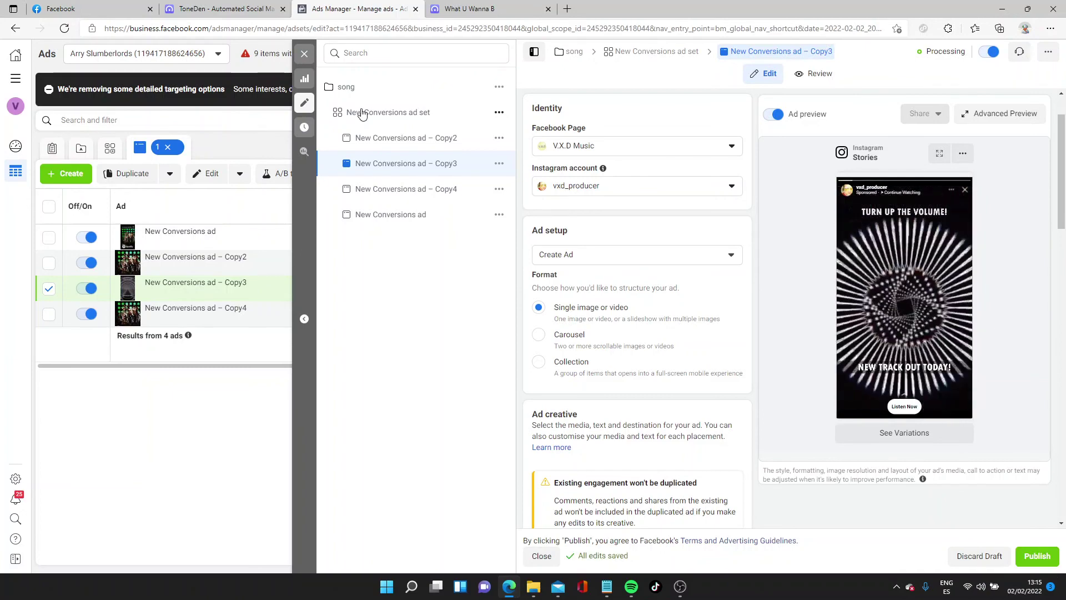
left_click(499, 112)
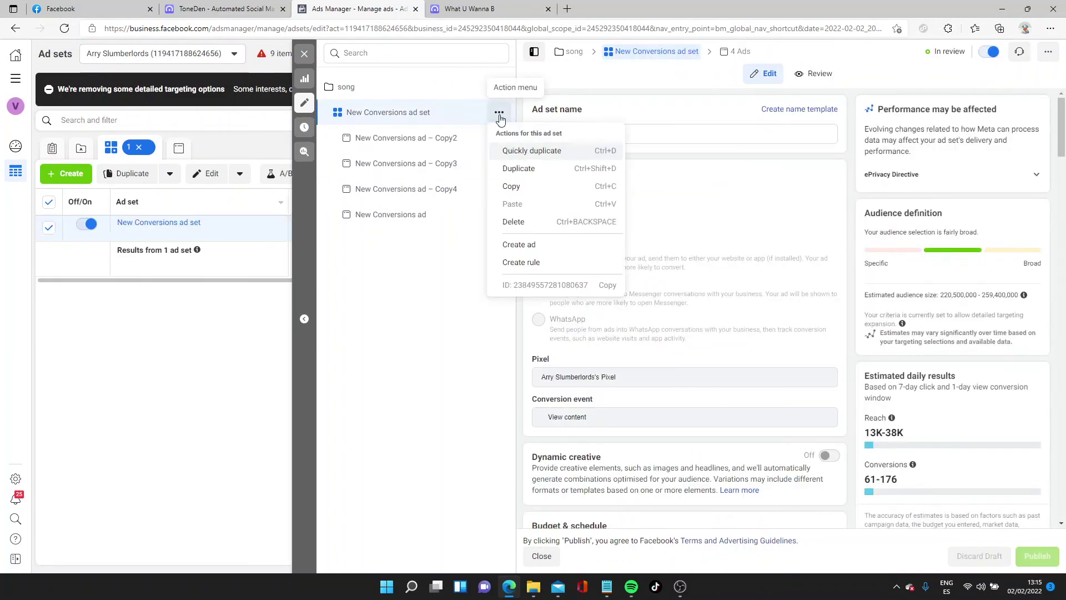
left_click(530, 170)
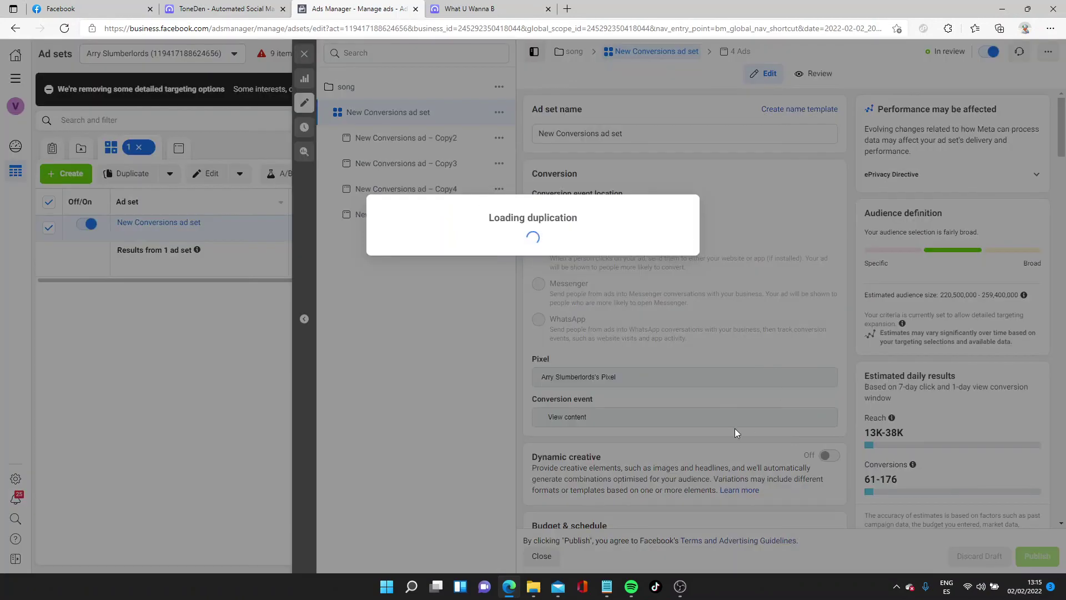
left_click(662, 376)
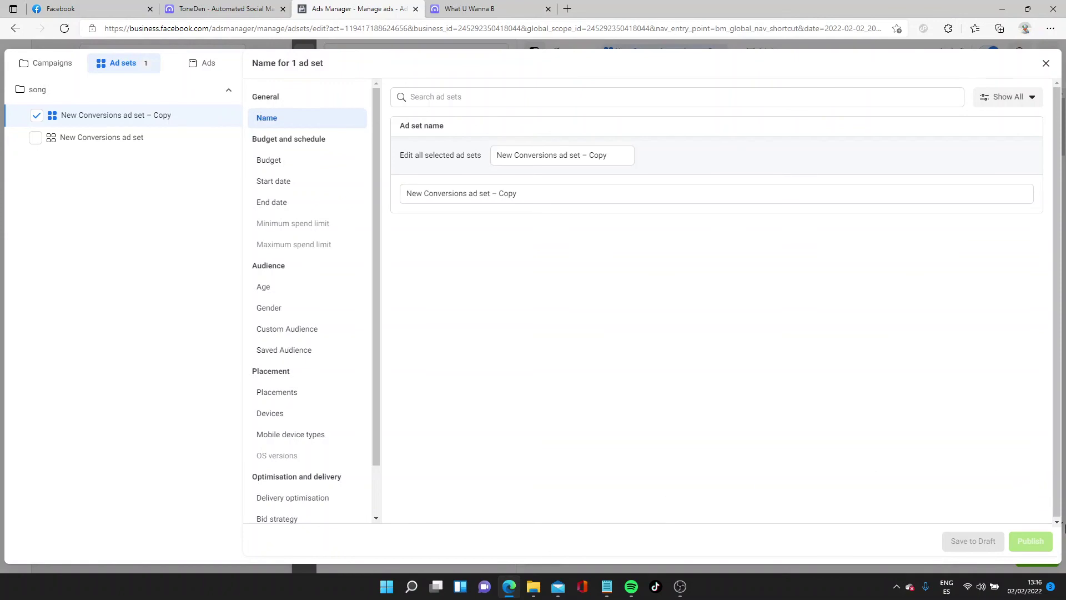
left_click(551, 194)
type("2")
key("Return")
left_click(668, 261)
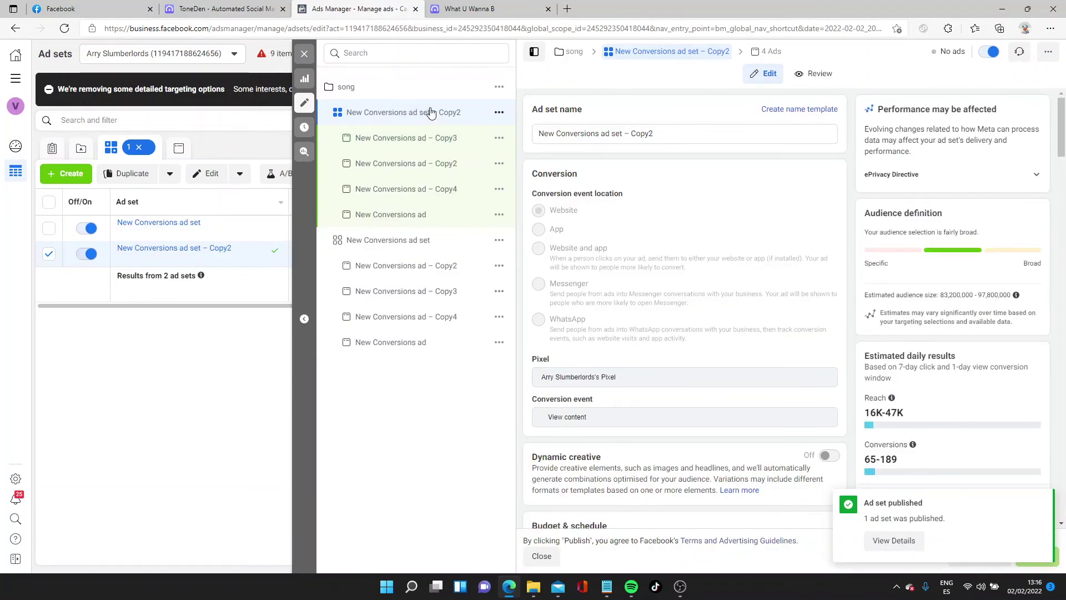
Remove United States from the copy's locations and Bruno Mars from its interests.
scroll(694, 413, "down", 15)
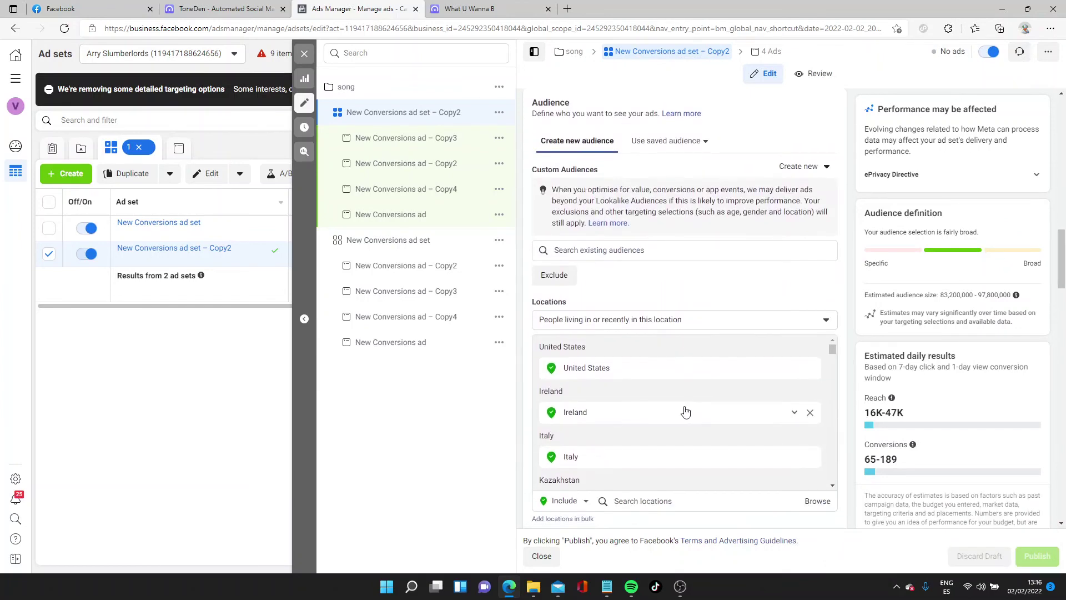
left_click(810, 370)
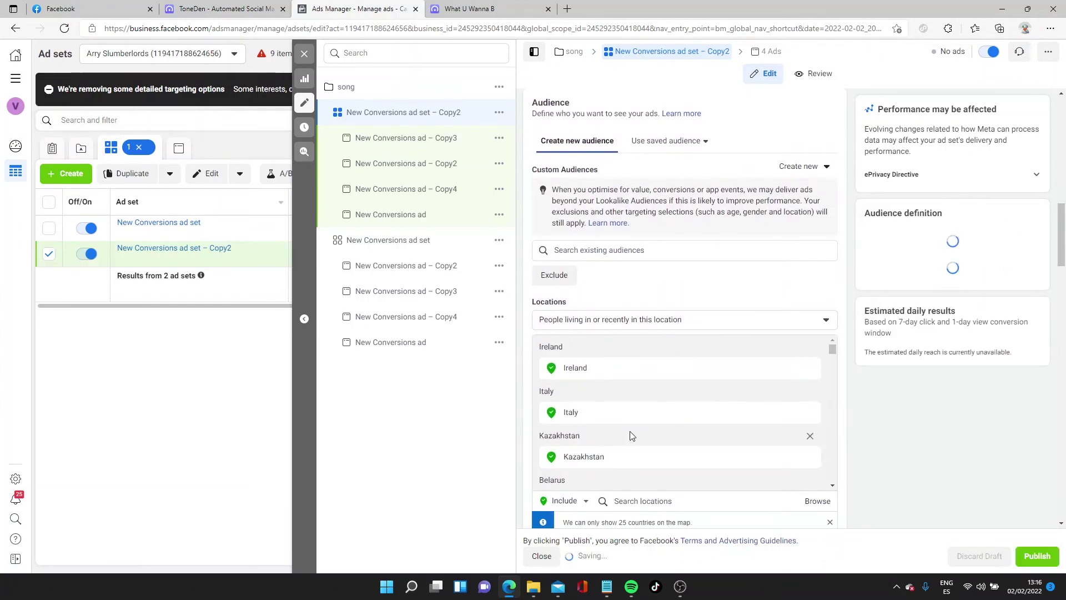
scroll(610, 483, "down", 3)
scroll(610, 487, "down", 7)
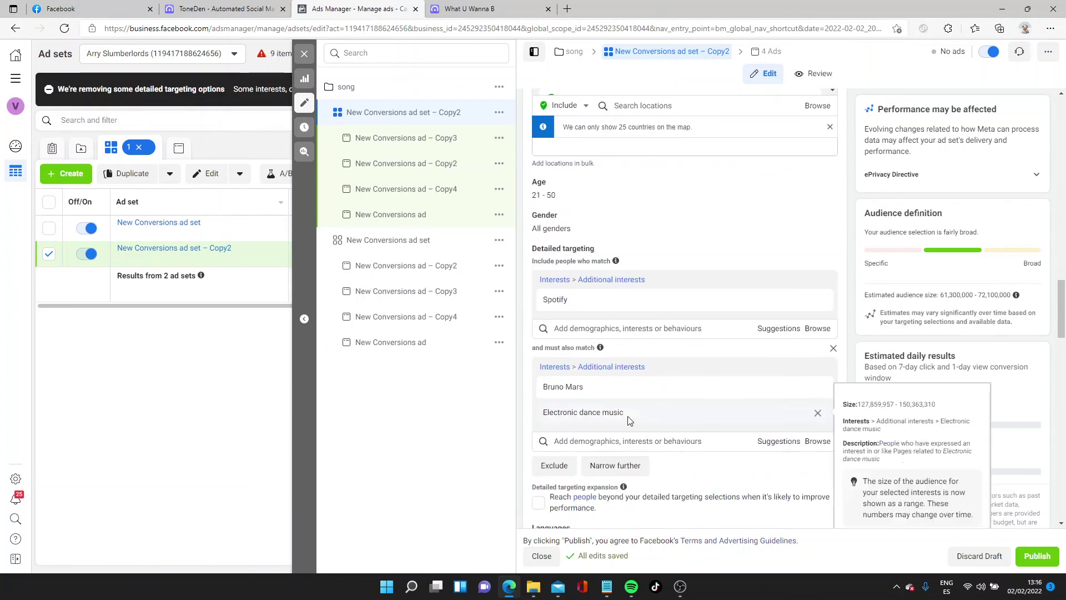
left_click(817, 387)
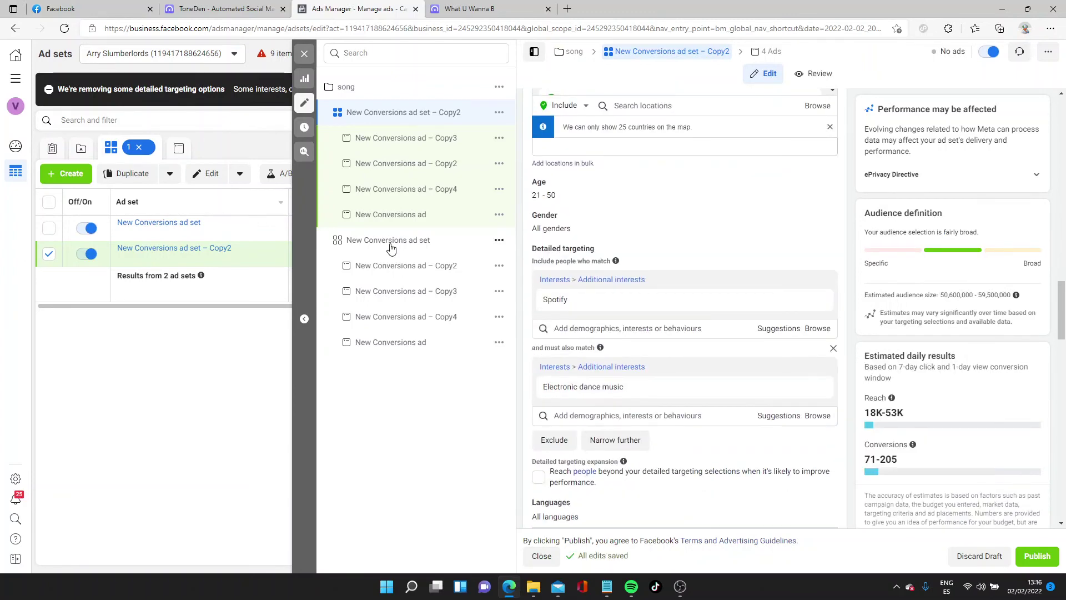
left_click(388, 253)
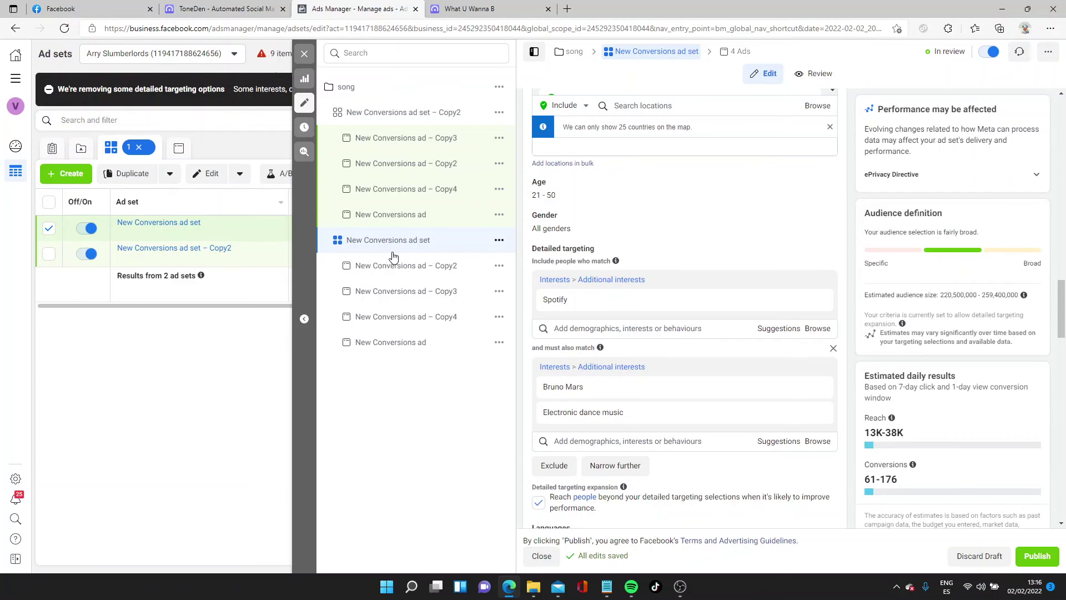
scroll(629, 316, "up", 15)
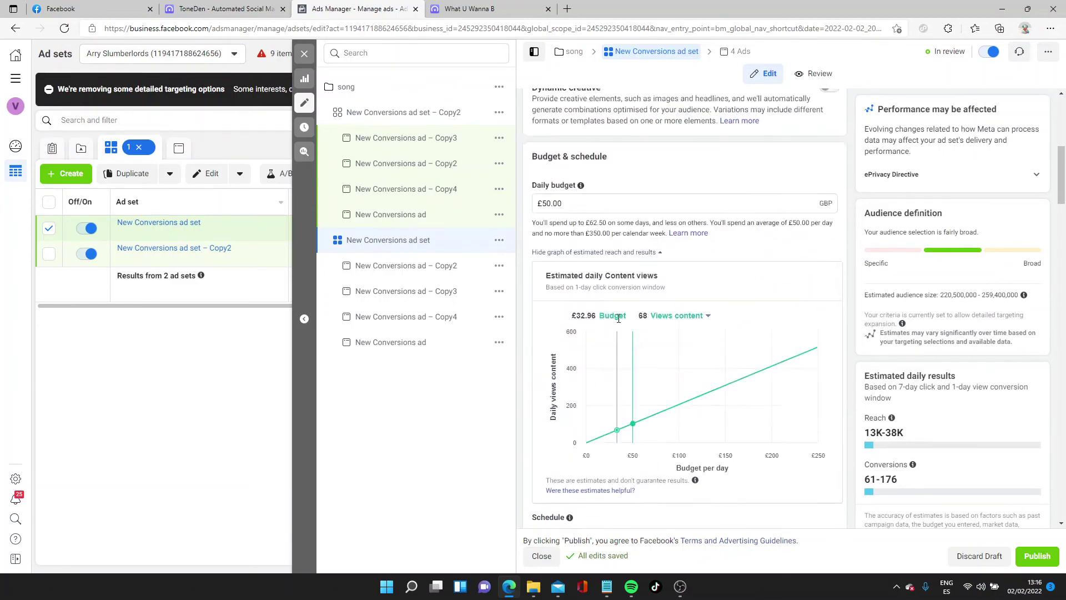
scroll(627, 315, "down", 5)
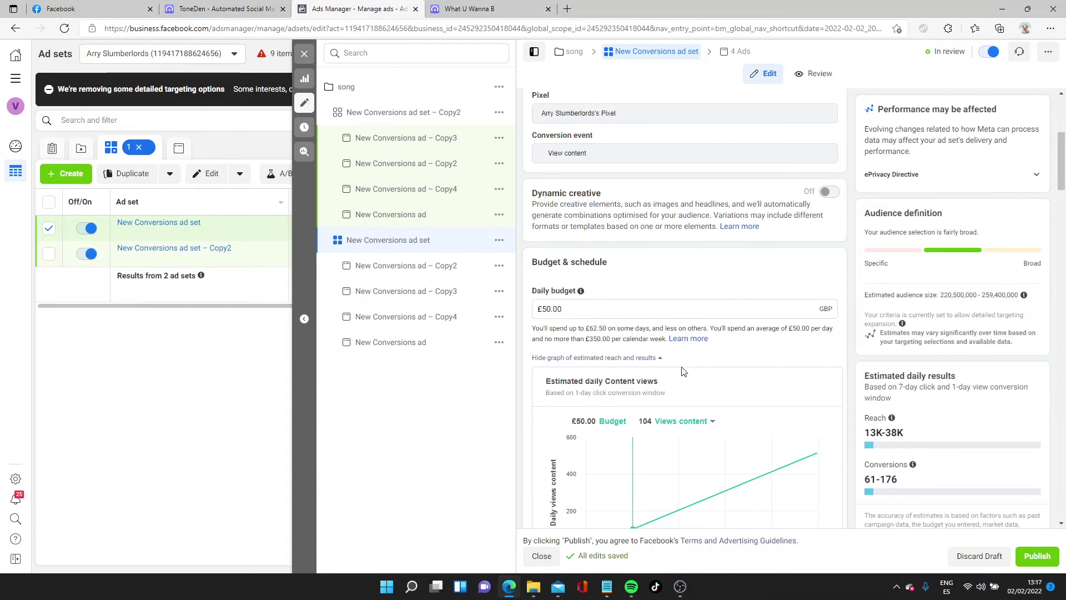
mouse_move(668, 509)
scroll(610, 334, "up", 5)
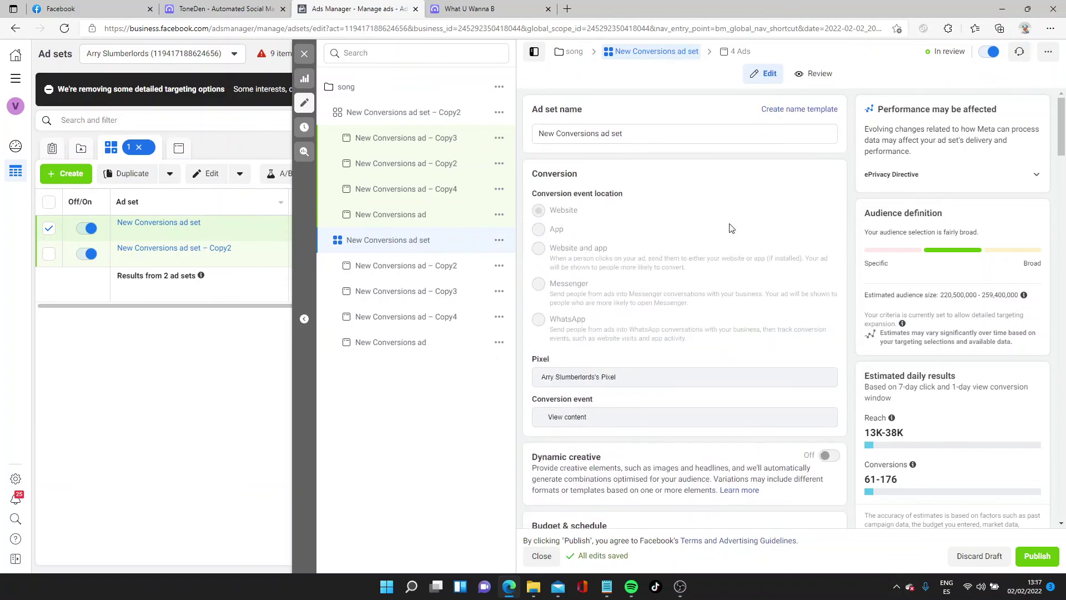
Switch off the original New Conversions ad set, then close the editor to view 'song' in review.
left_click(982, 55)
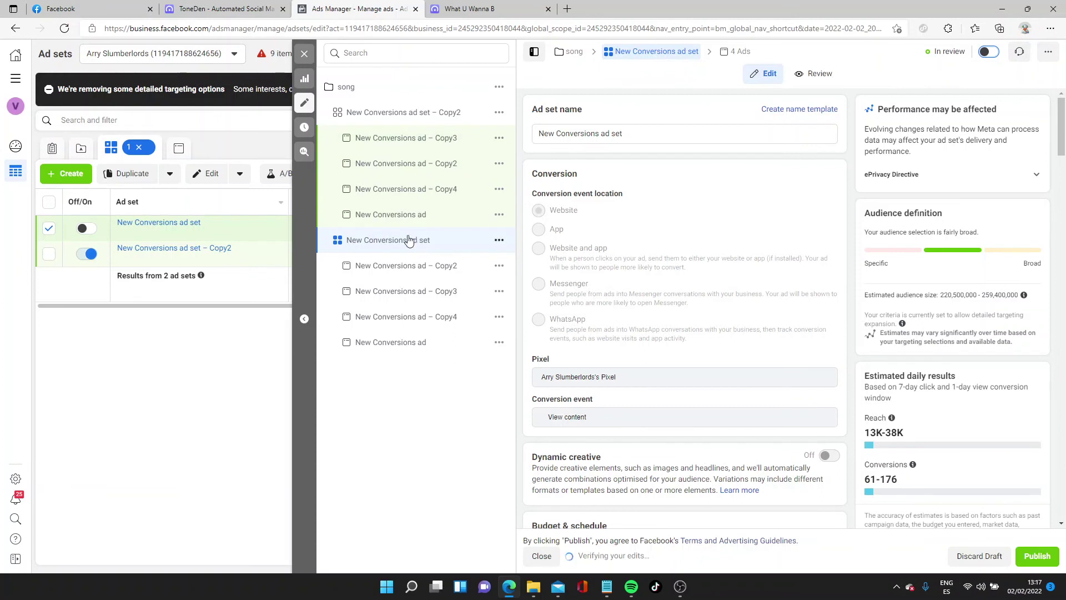
left_click(400, 113)
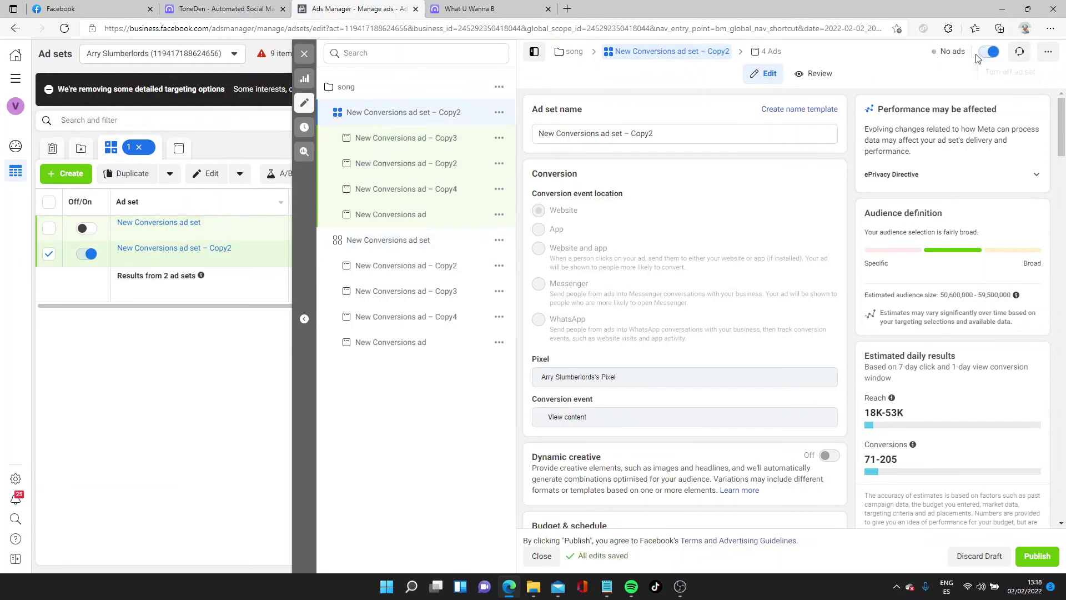
left_click(345, 87)
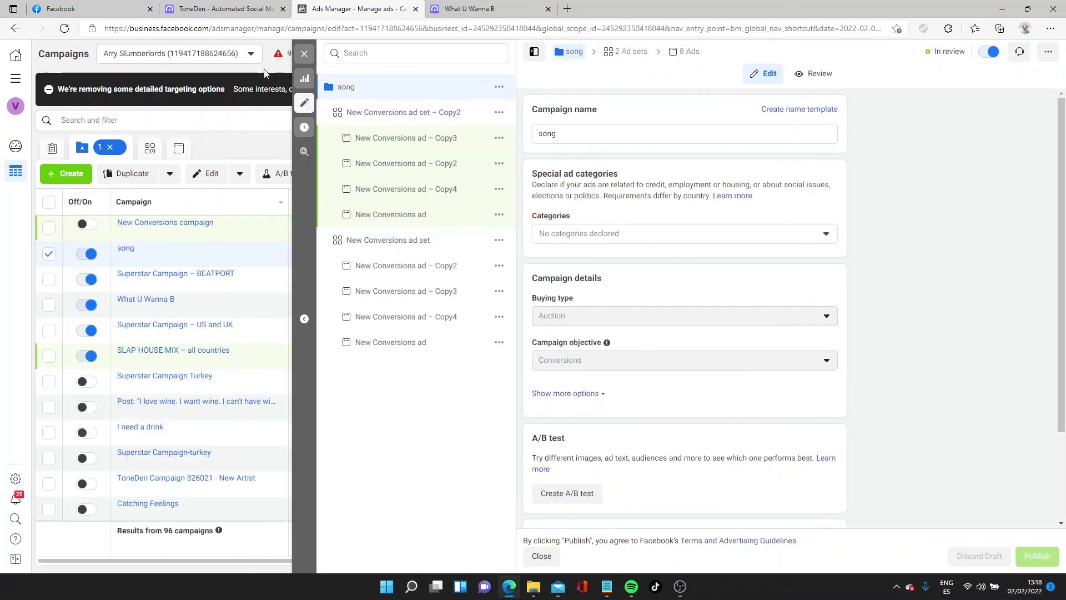
left_click(304, 53)
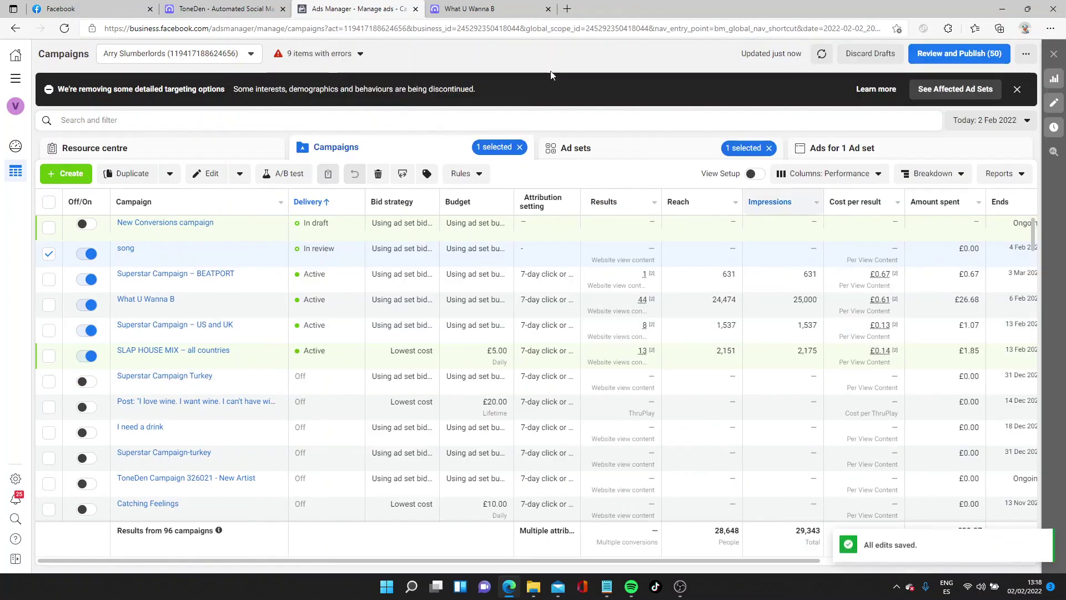